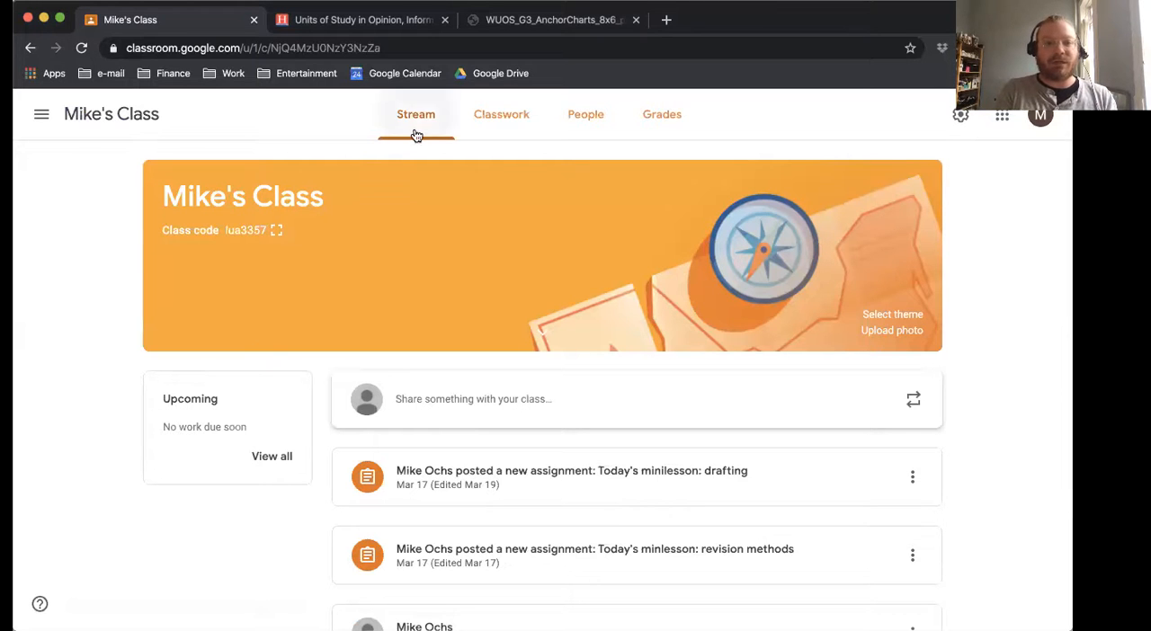
Look through the class's Stream, Classwork, People and Grades pages, and return to the Stream.
scroll(559, 458, "down", 3)
scroll(557, 458, "up", 5)
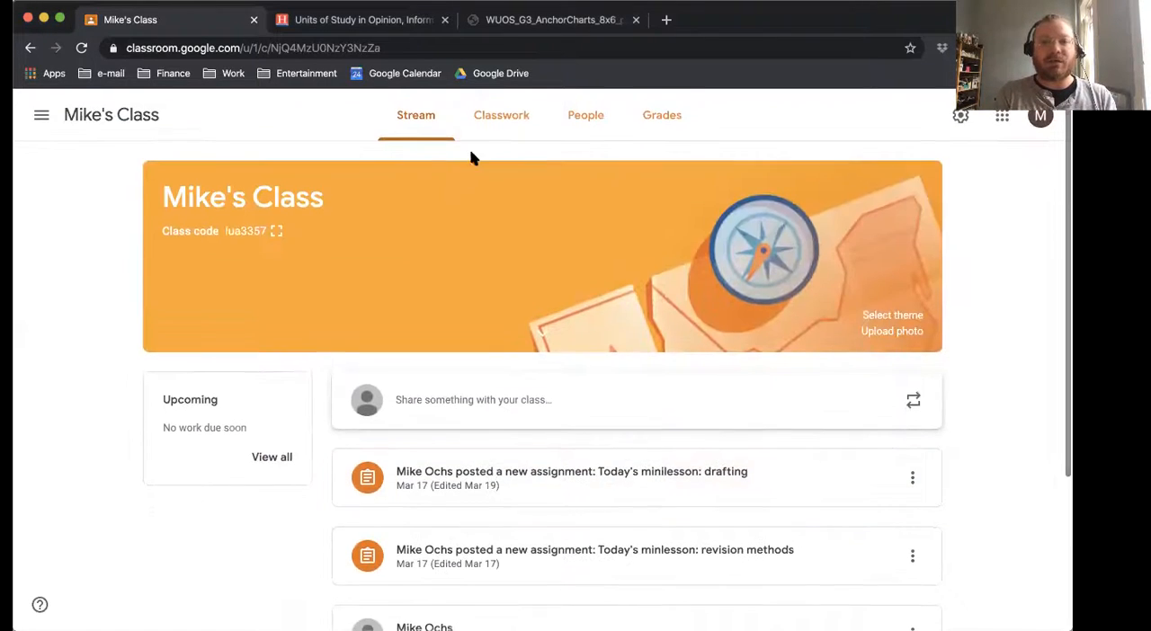
left_click(495, 113)
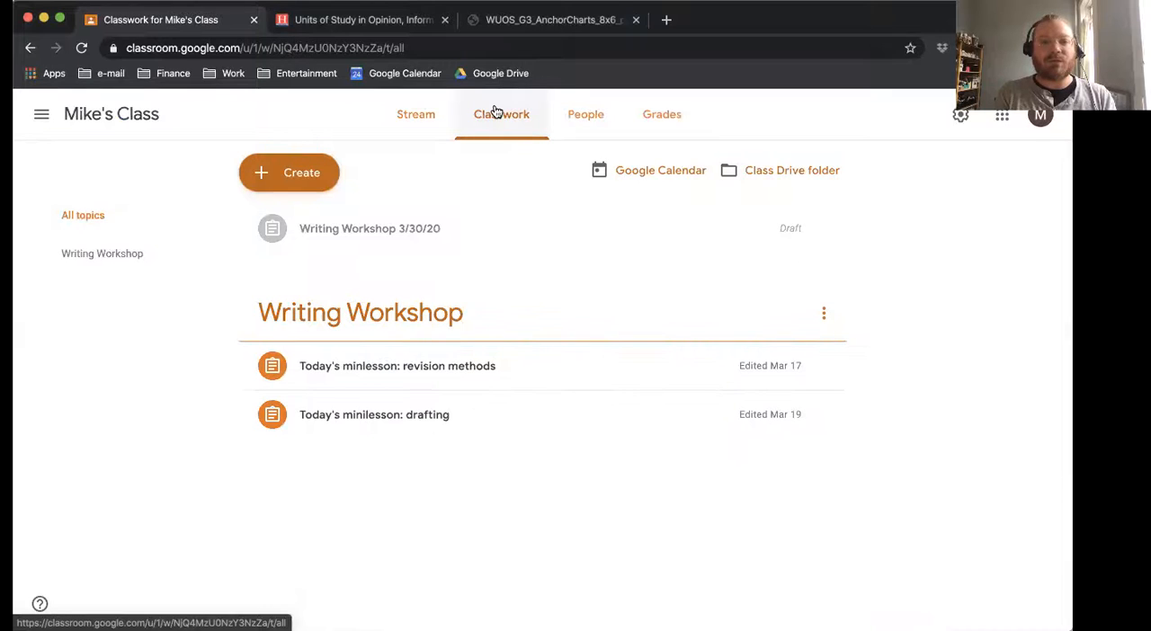
left_click(585, 117)
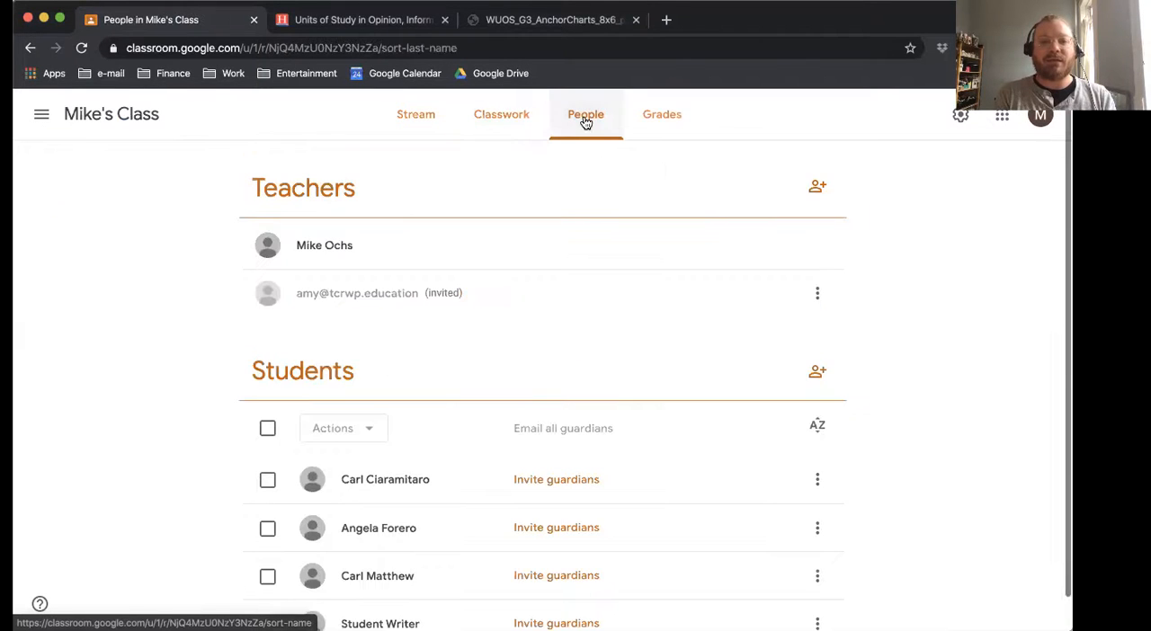
left_click(654, 115)
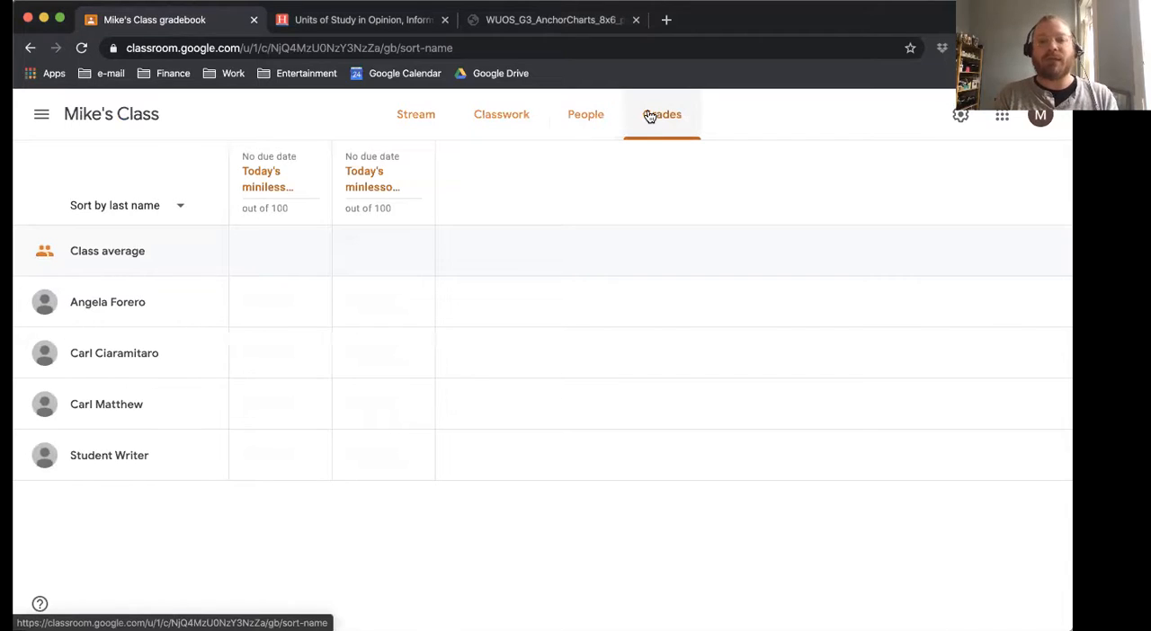
left_click(581, 120)
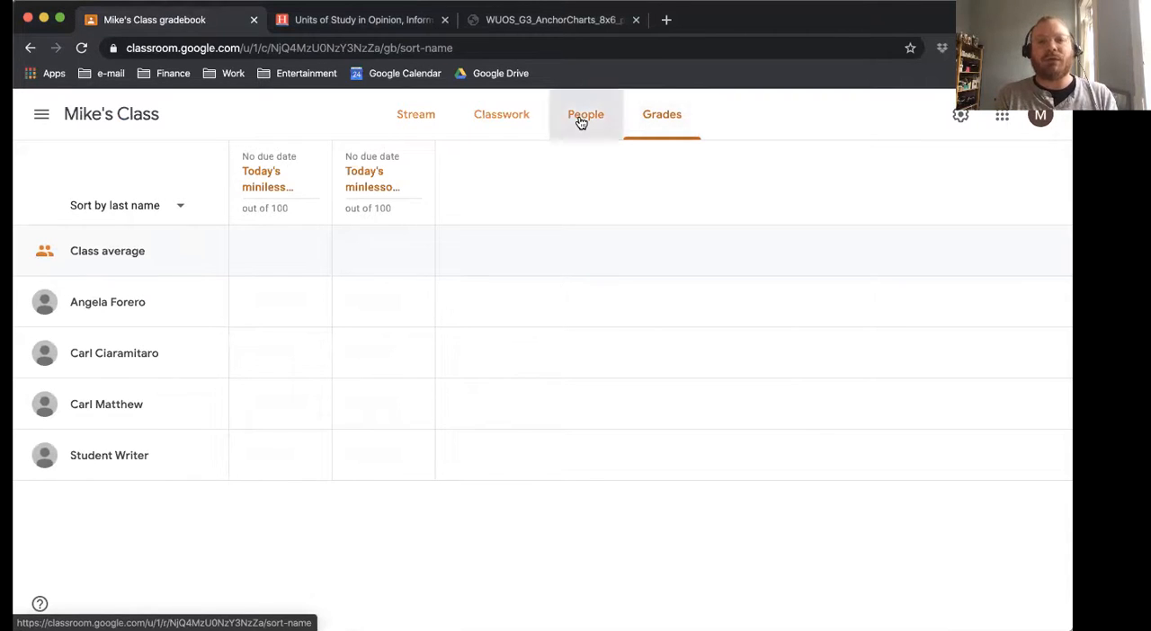
left_click(505, 116)
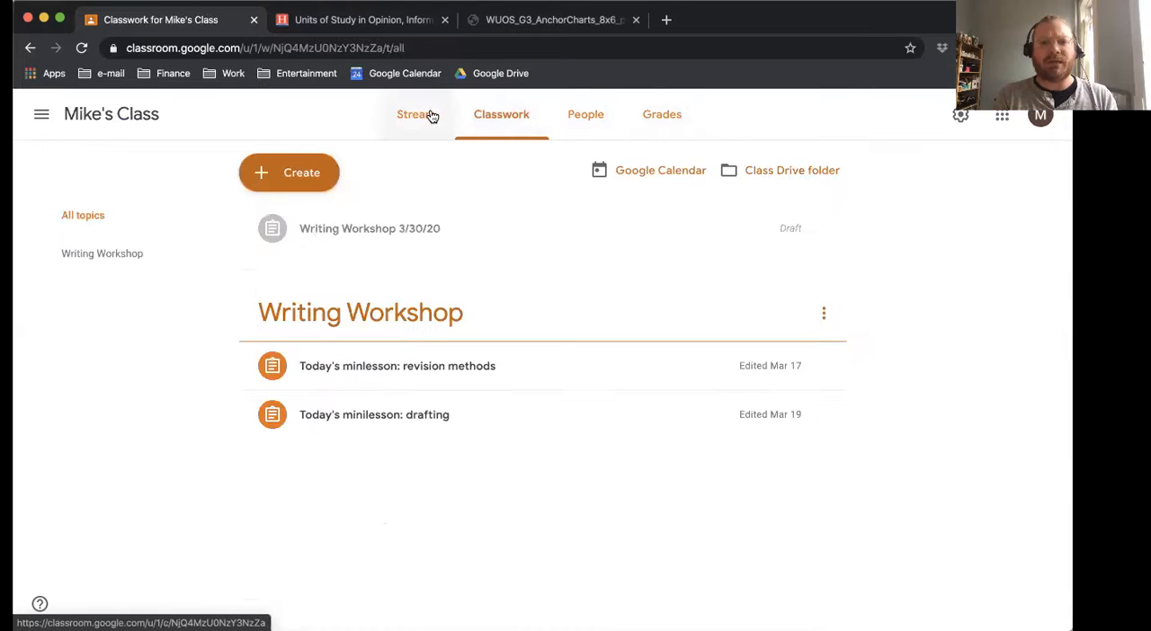
left_click(429, 114)
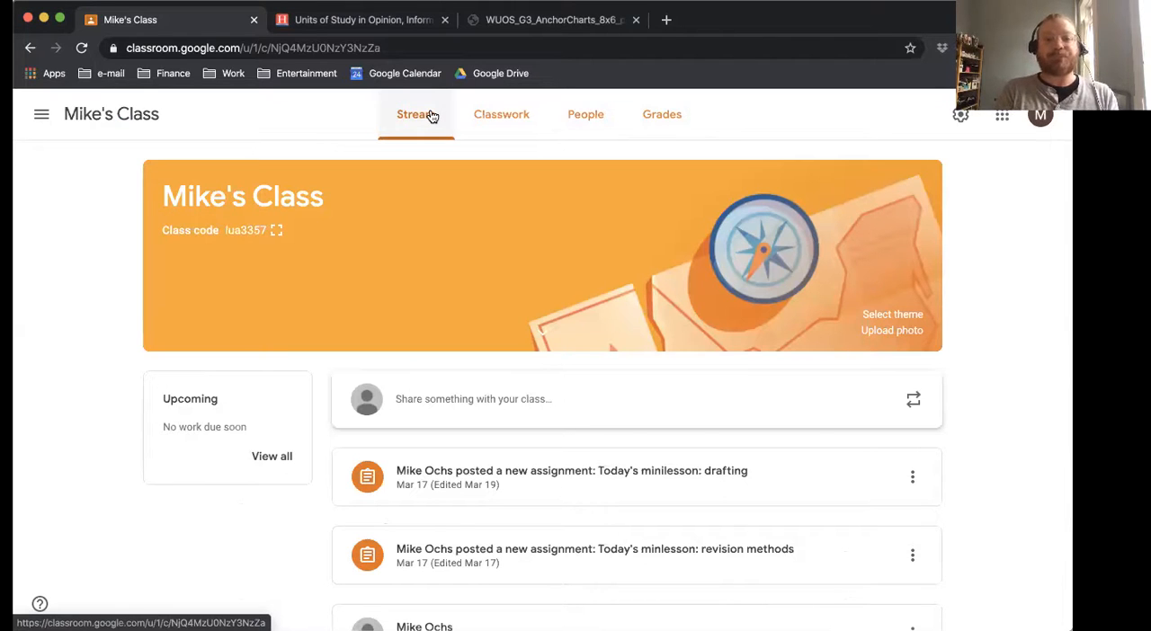
Create a new classwork assignment titled "Writing Workshop 3/30/20".
left_click(505, 117)
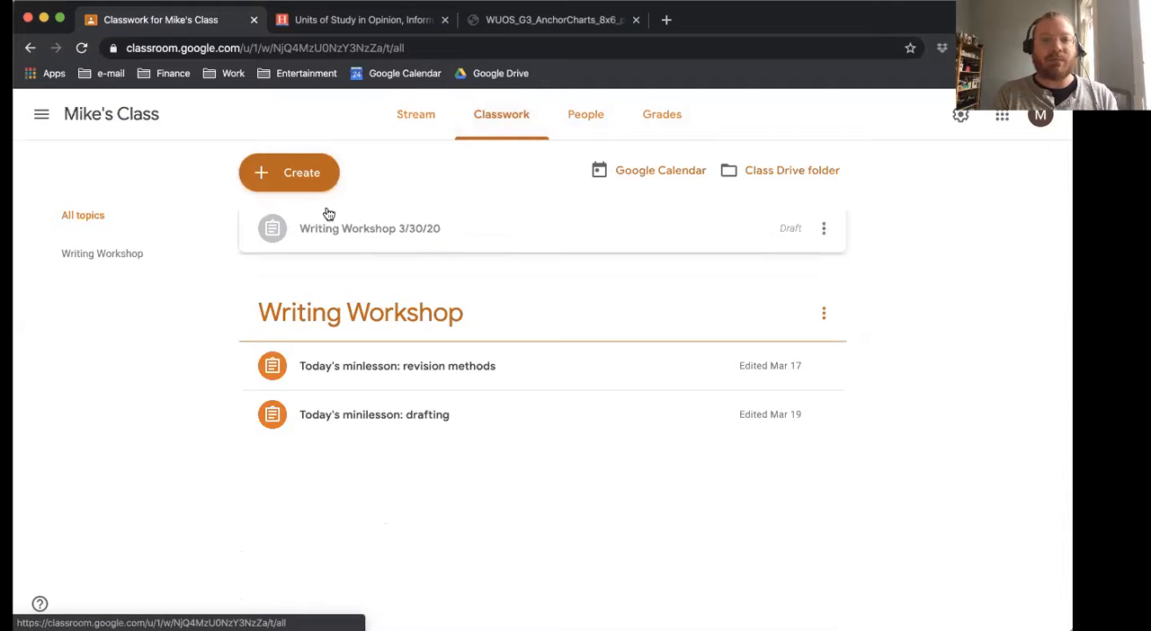
left_click(301, 179)
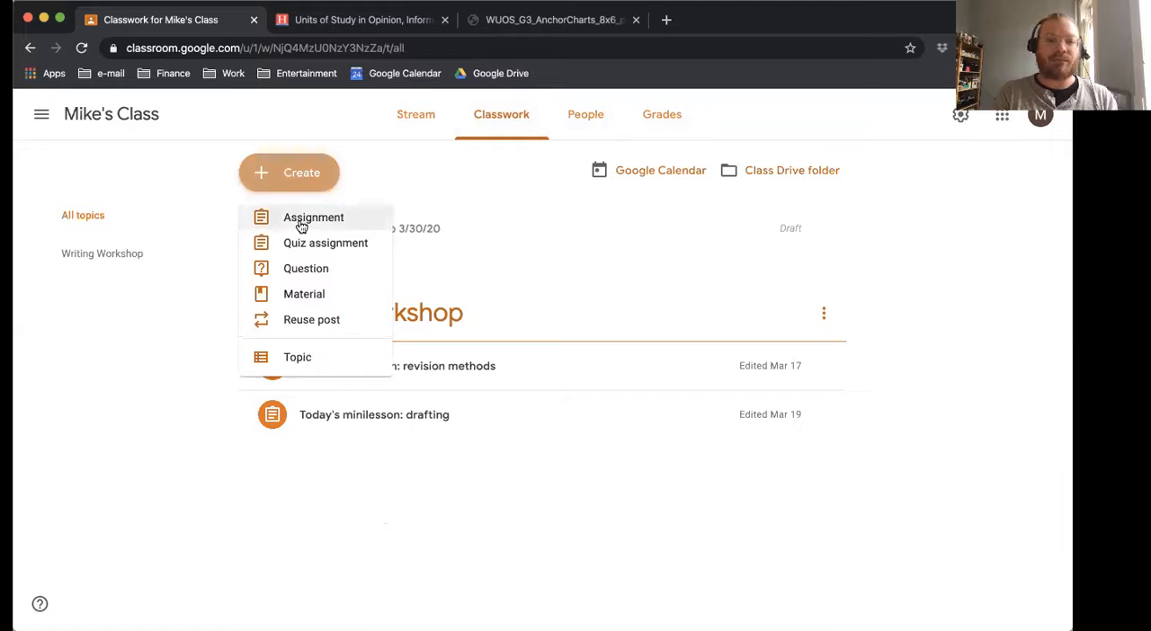
left_click(301, 219)
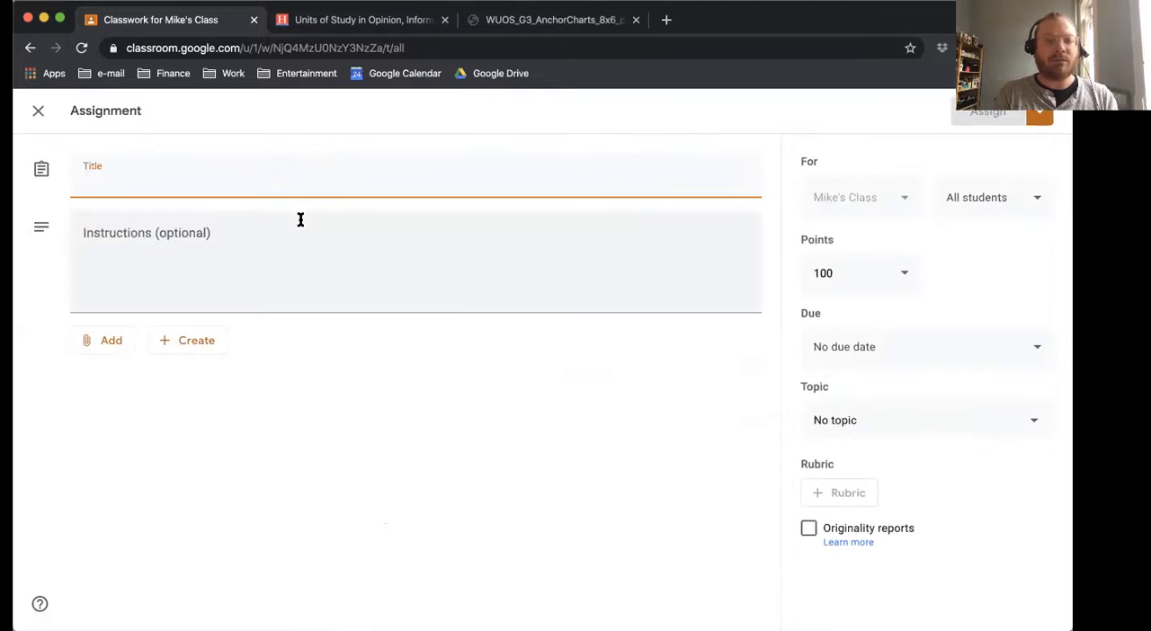
type("Writing")
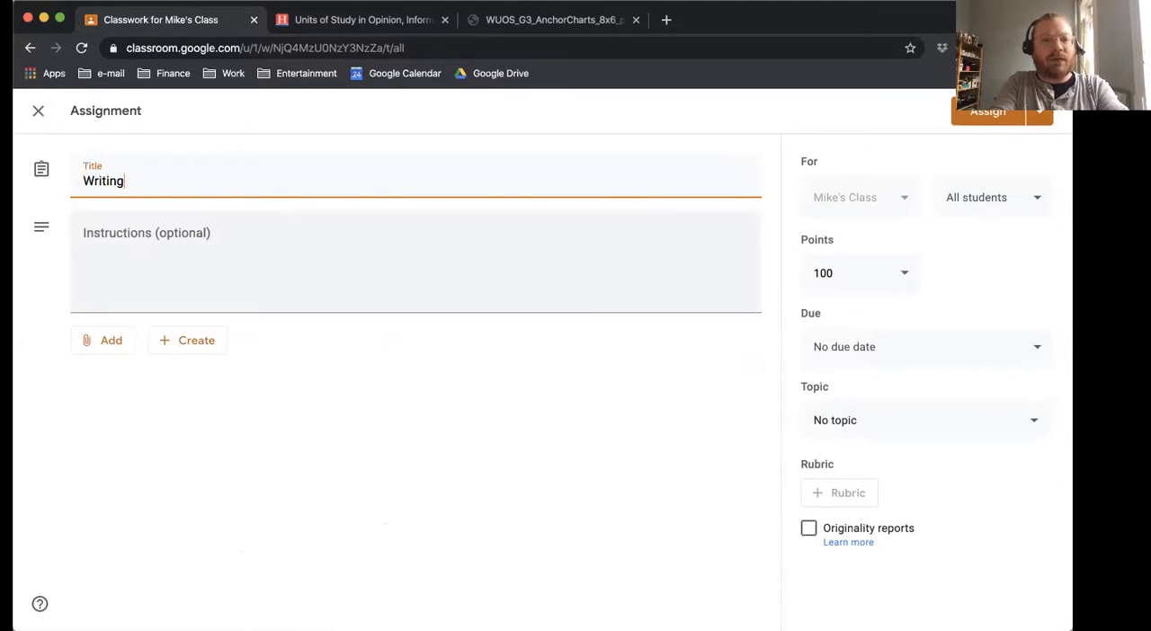
type(" Workshop 3/")
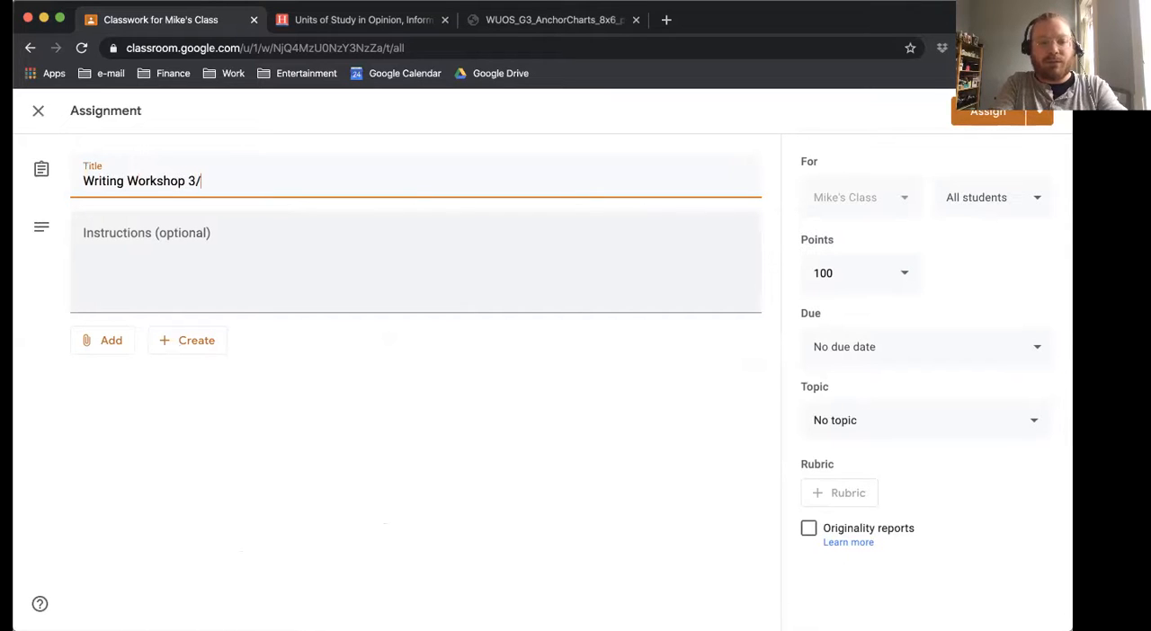
type("3/20/")
key("BackSpace")
key("BackSpace")
key("BackSpace")
key("BackSpace")
type("0/20")
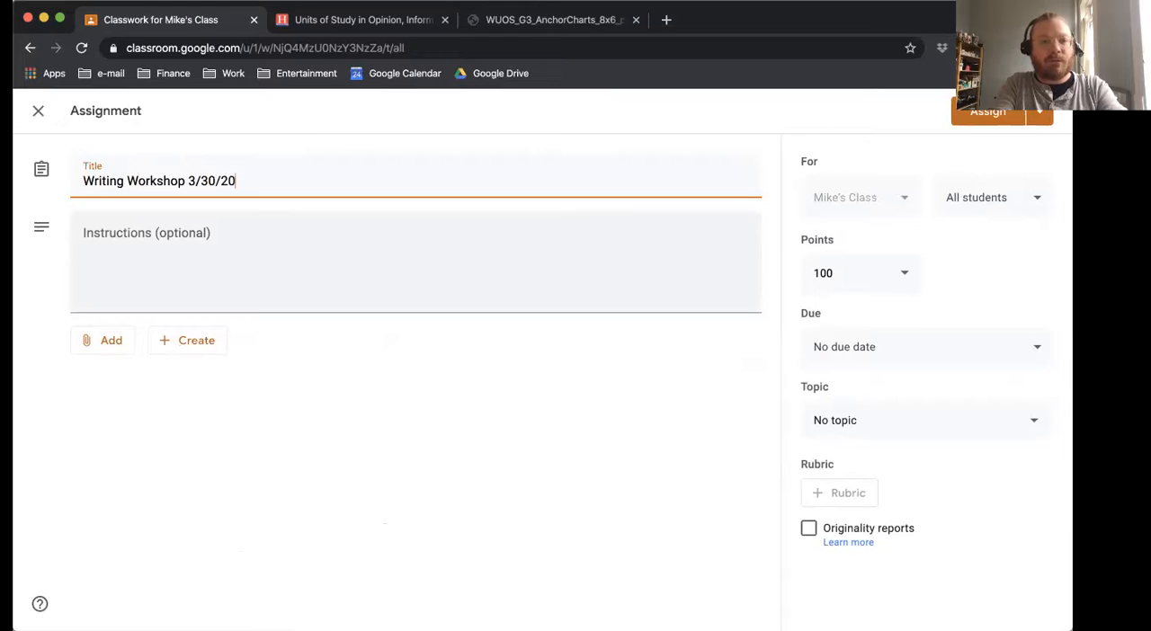
Begin the assignment instructions with "Today I want to teach you that writers generate ideas for fairy tales by thinking of fairy tales".
left_click(261, 238)
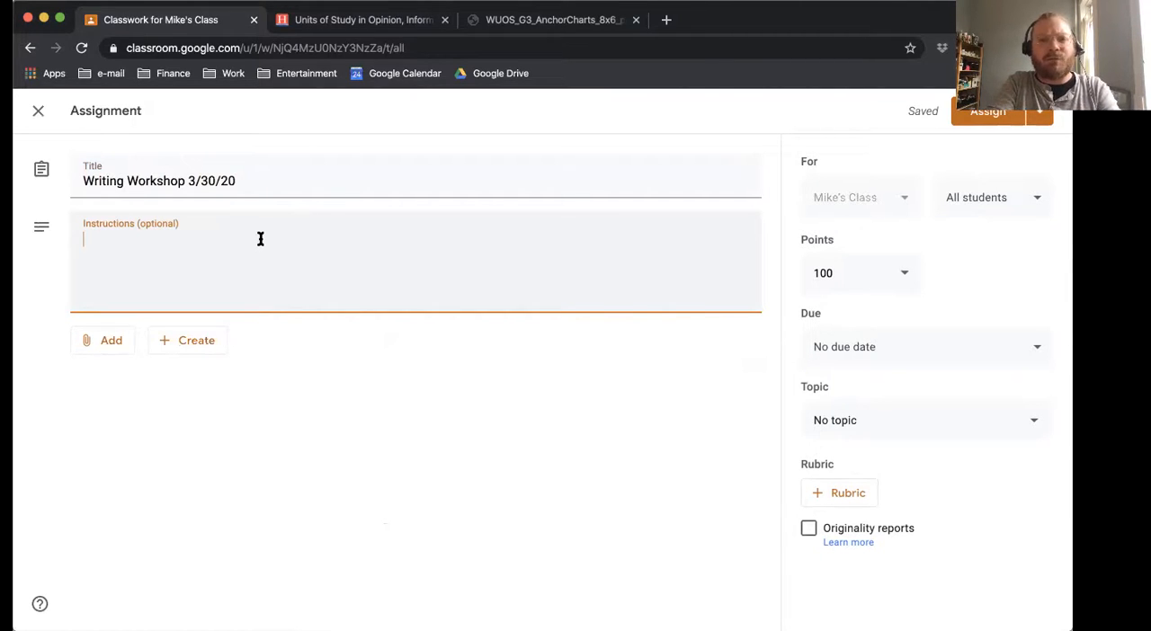
type("Toda")
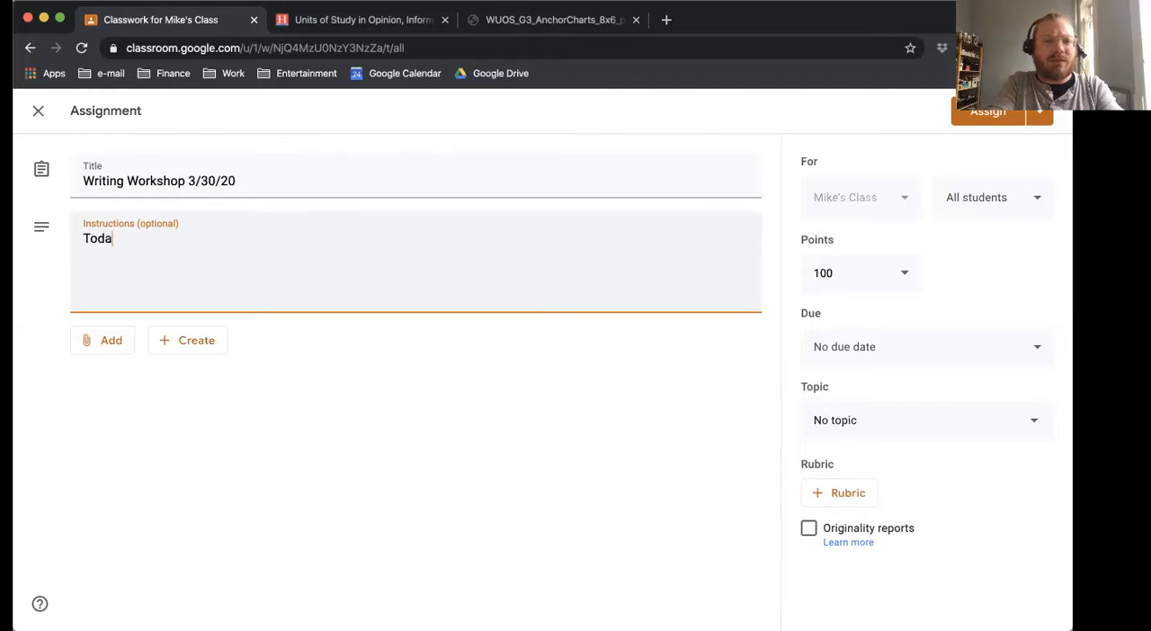
key("BackSpace")
key("BackSpace")
type("Today I want to teac")
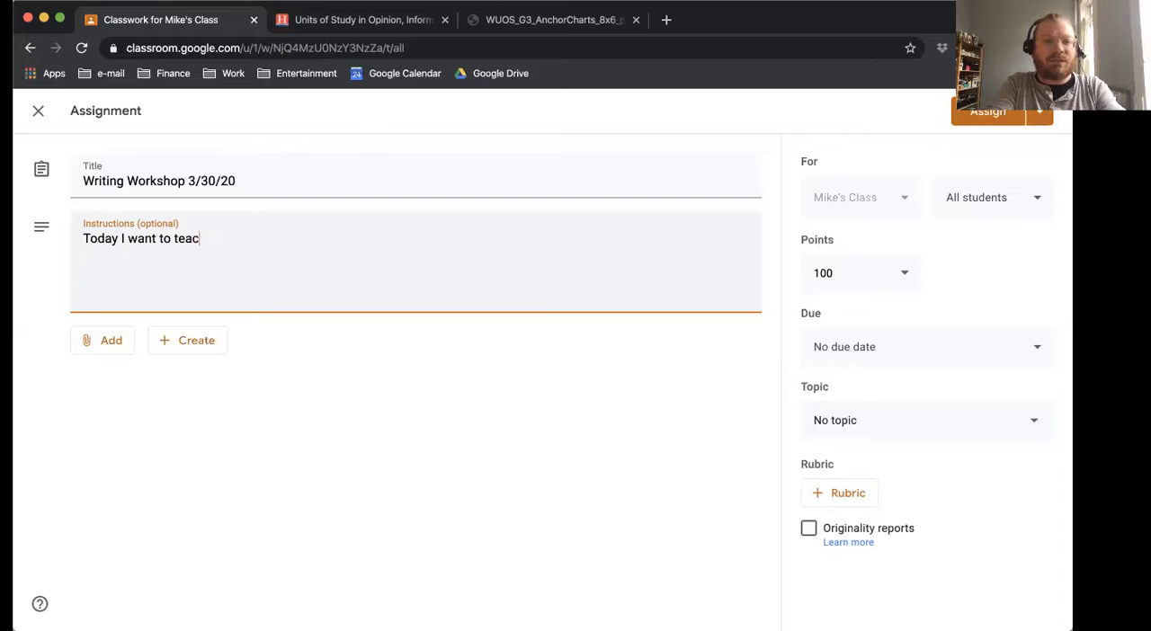
type("h you that writers gene")
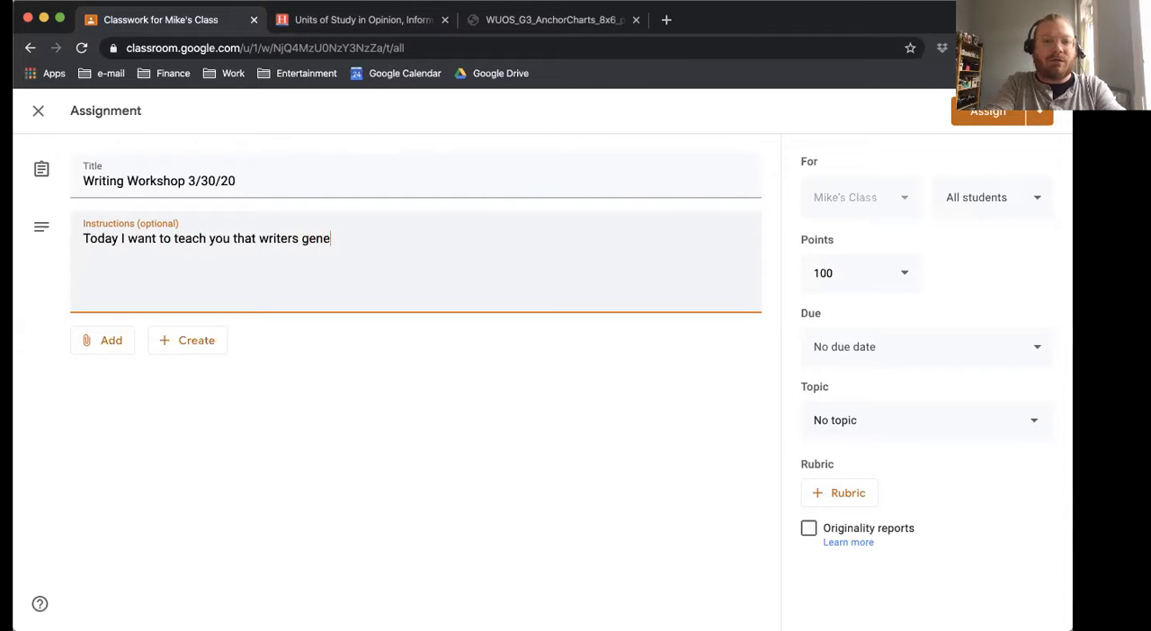
type("rate ideas for fairy tales b")
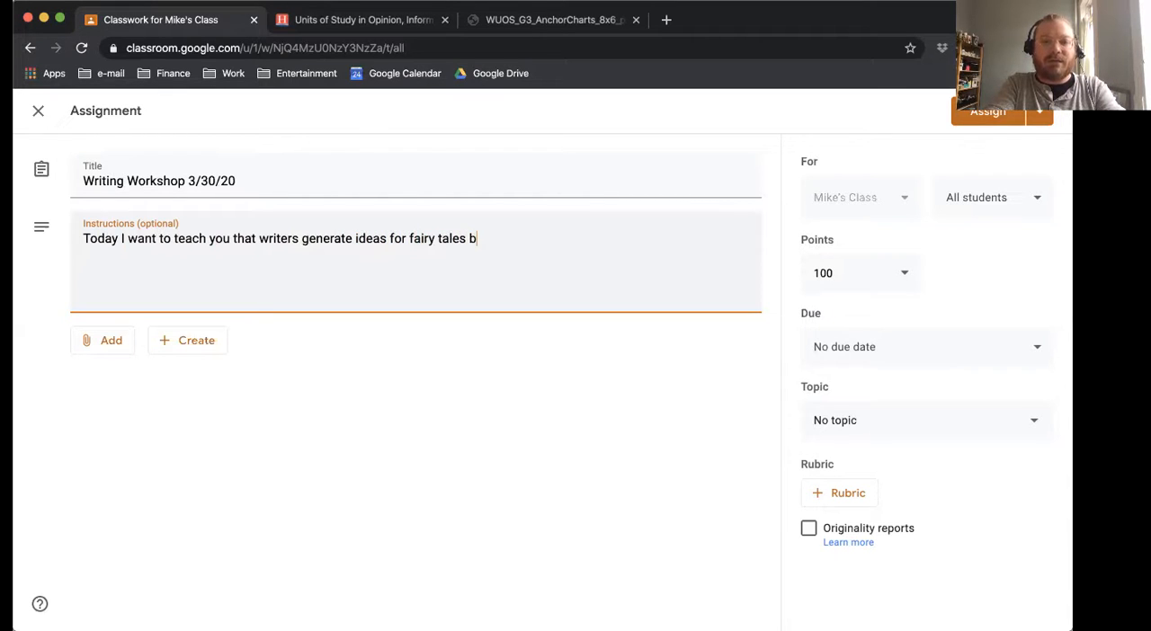
type("y thinkin")
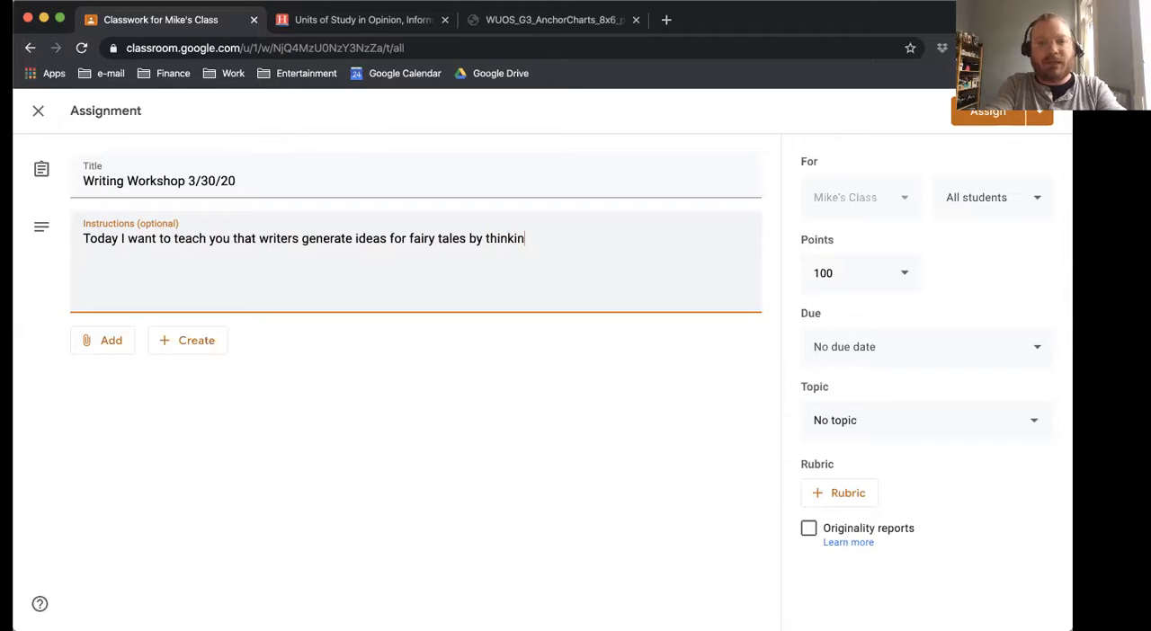
type("g of fa")
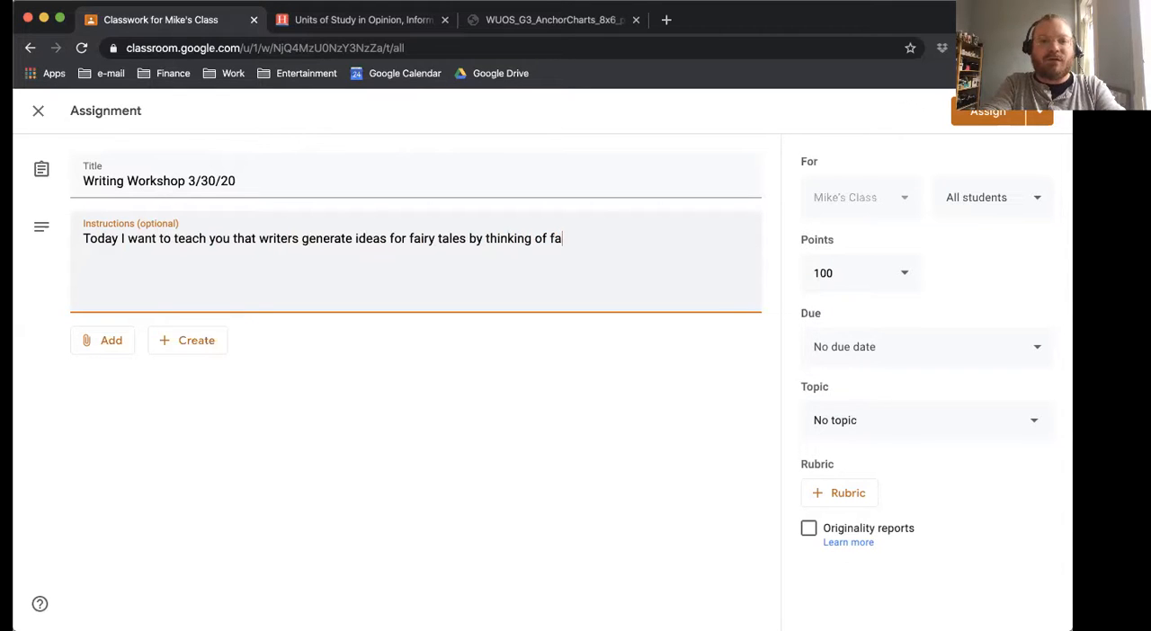
type("iry tales they are")
Complete the instructions sentence with "they already know, and then changing some story elements, such as the character.".
key("BackSpace")
key("BackSpace")
type("lready know")
type(", and then")
type("changin")
type("g s")
type("some story eleme")
type("nts, such")
type(" as the ch")
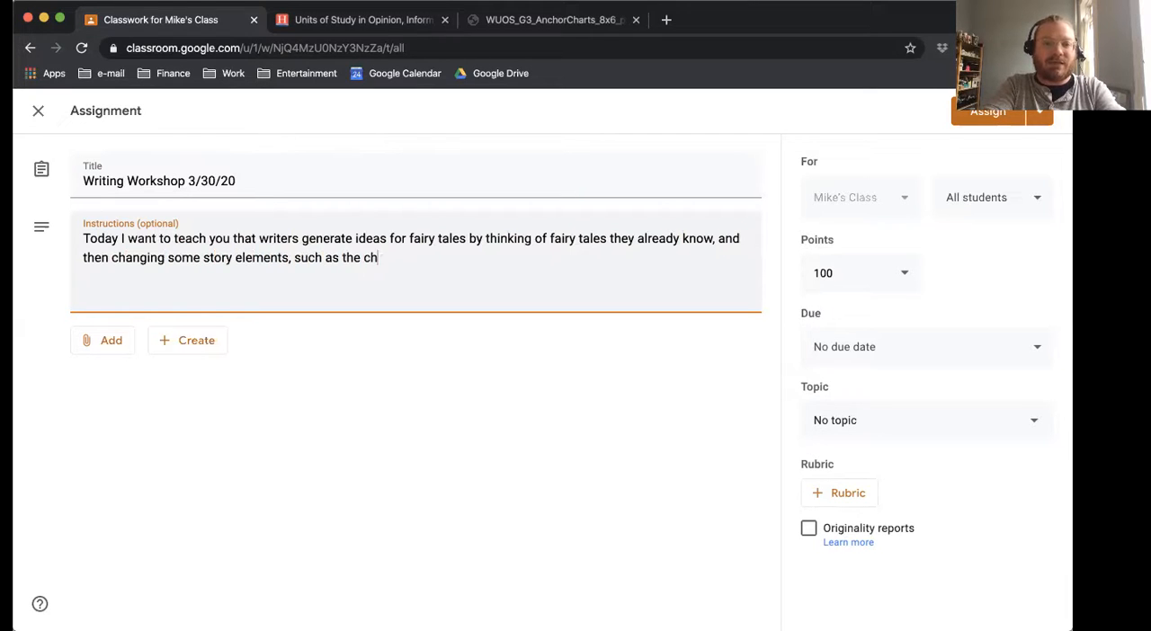
type("aracter. You can ")
type("change")
key("BackSpace")
key("BackSpace")
key("BackSpace")
key("BackSpace")
key("BackSpace")
key("BackSpace")
key("BackSpace")
key("BackSpace")
key("BackSpace")
key("BackSpace")
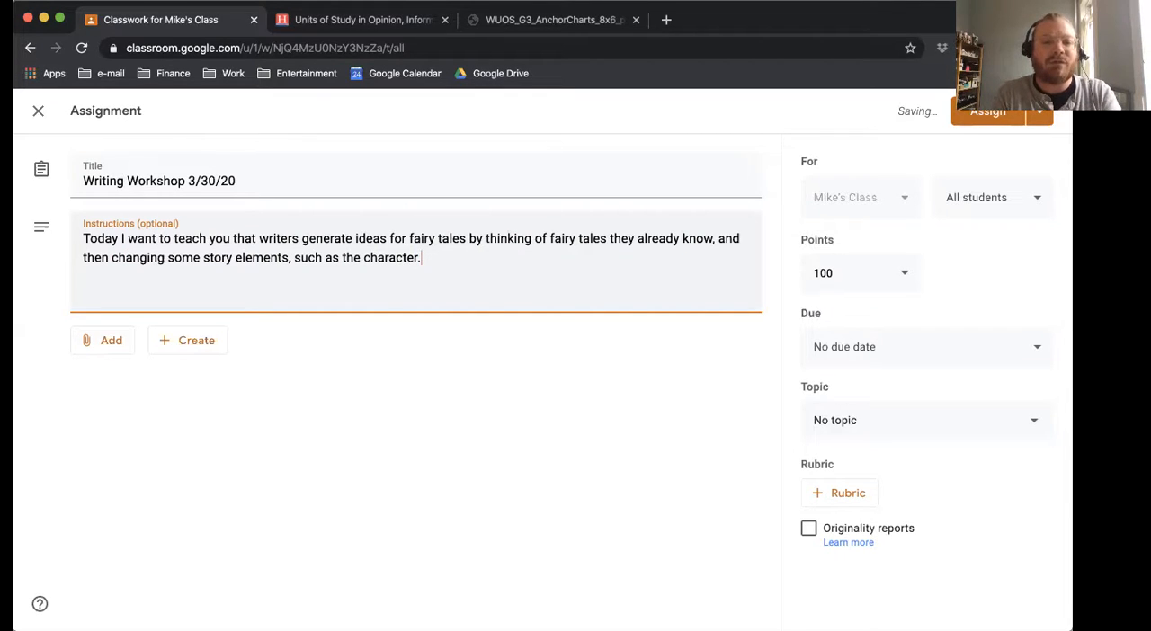
left_click_drag(103, 238, 501, 249)
left_click(495, 276)
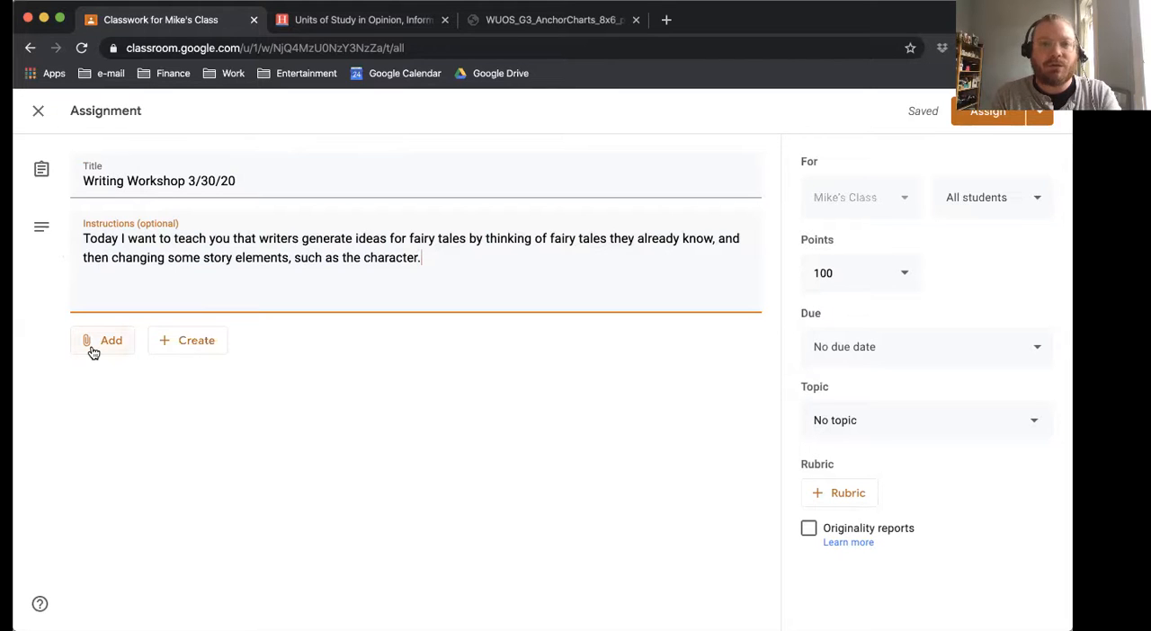
Download the color "Ways Authors Adapt Fairy Tales" anchor chart from the open Heinemann resources page and return to the assignment.
left_click(289, 20)
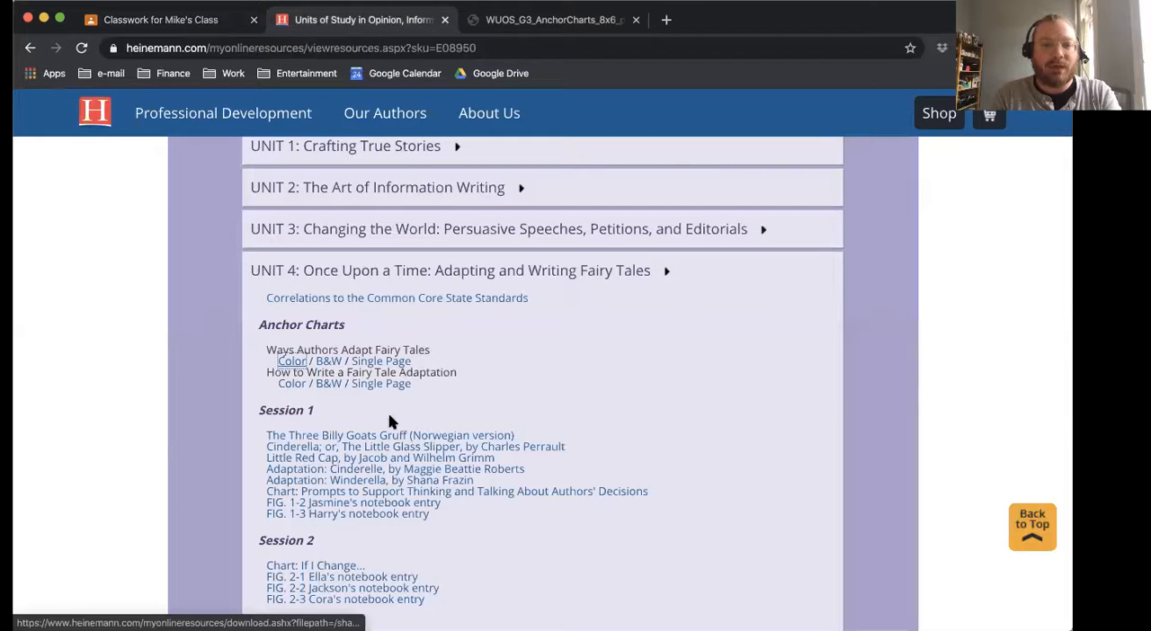
left_click(293, 362)
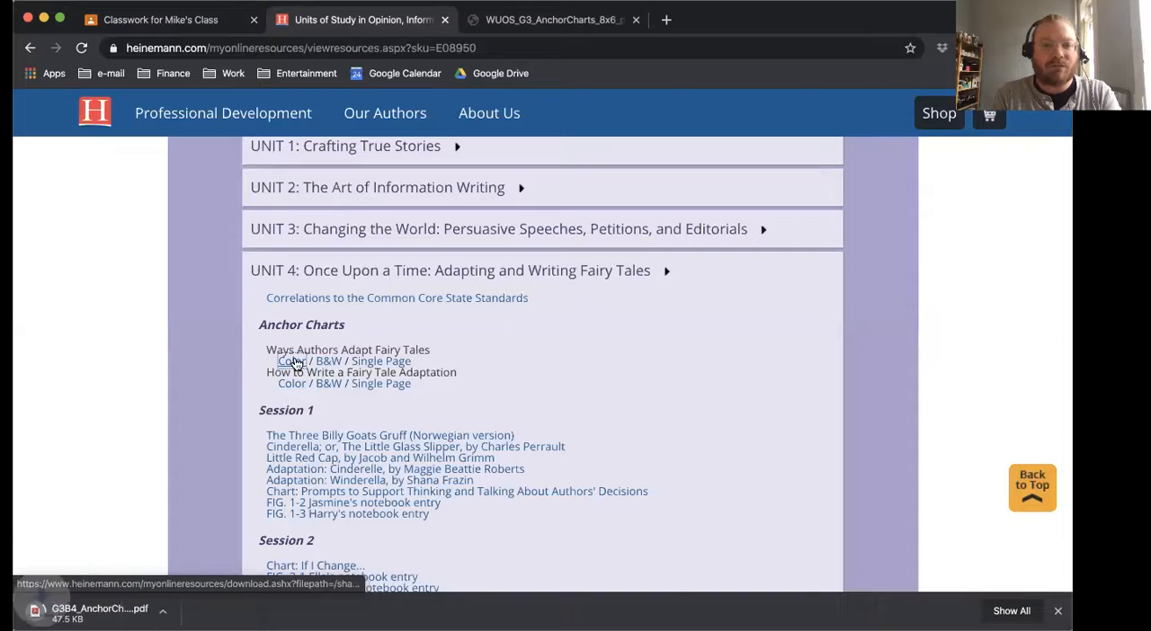
left_click(170, 21)
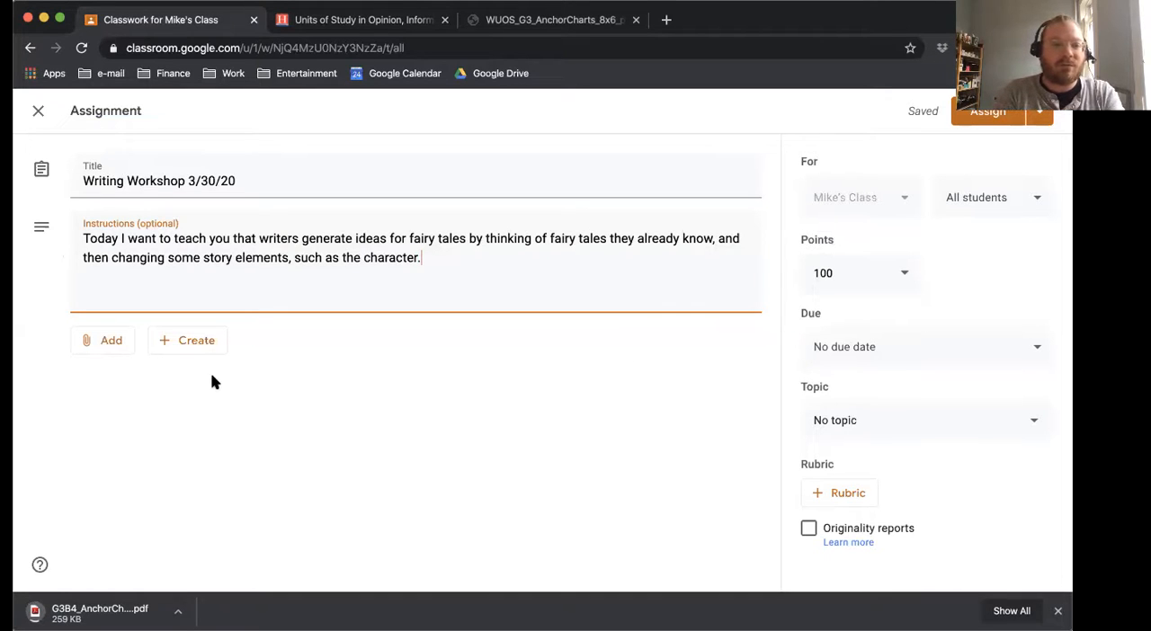
Attach G3B4_AnchorChart-1.pdf from the device to the assignment, with access set to "Students can view file".
left_click(110, 346)
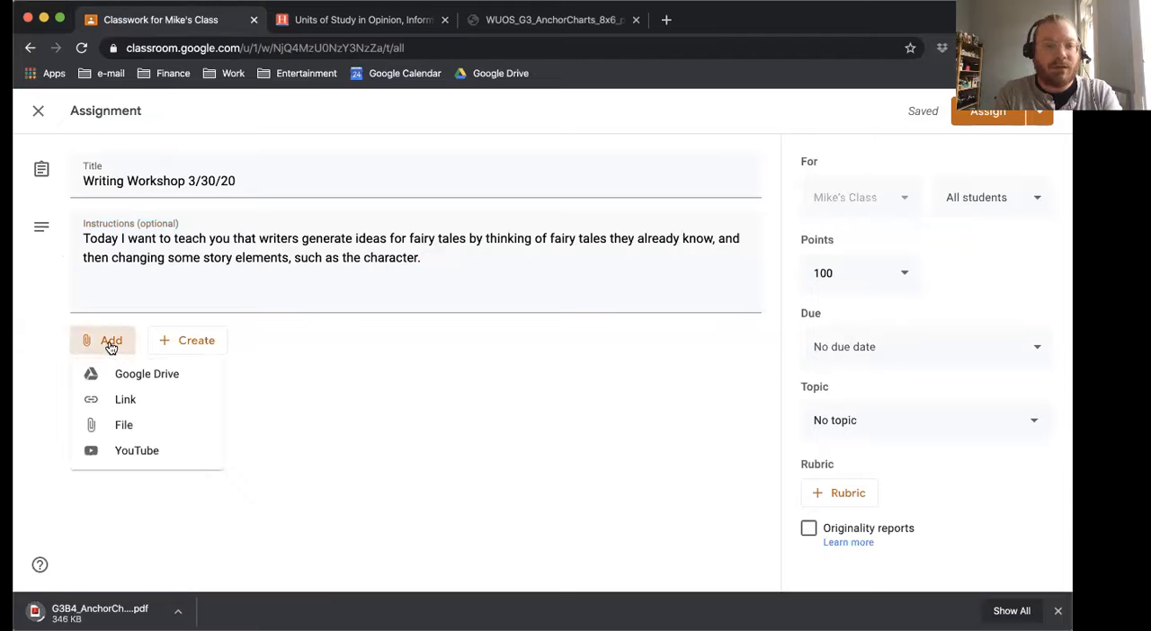
left_click(126, 433)
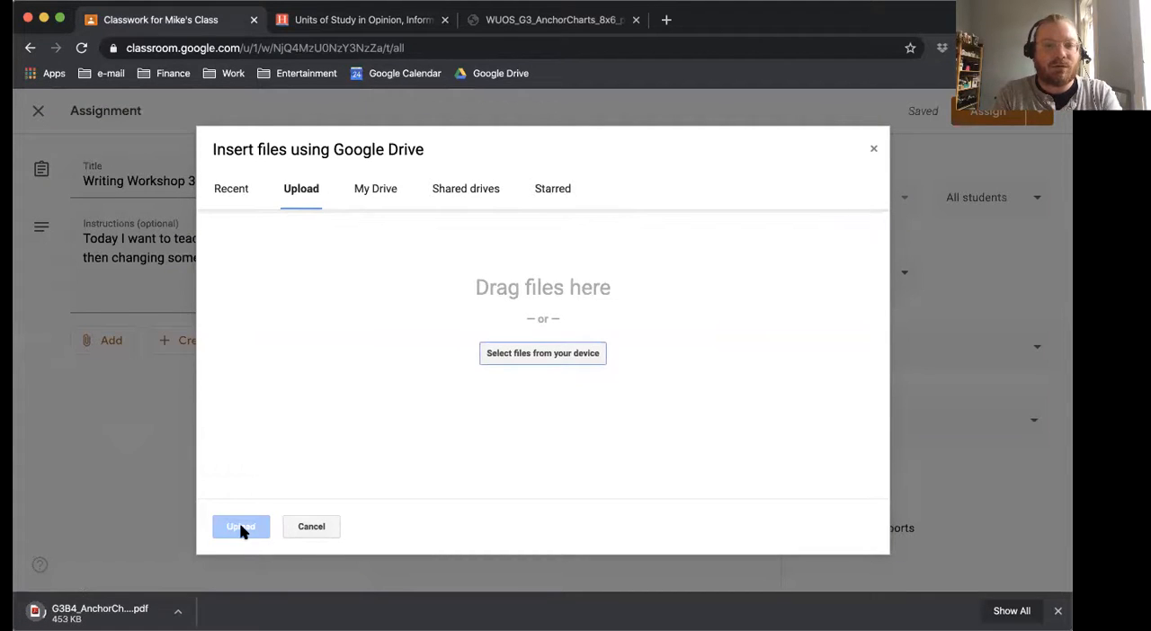
left_click(566, 358)
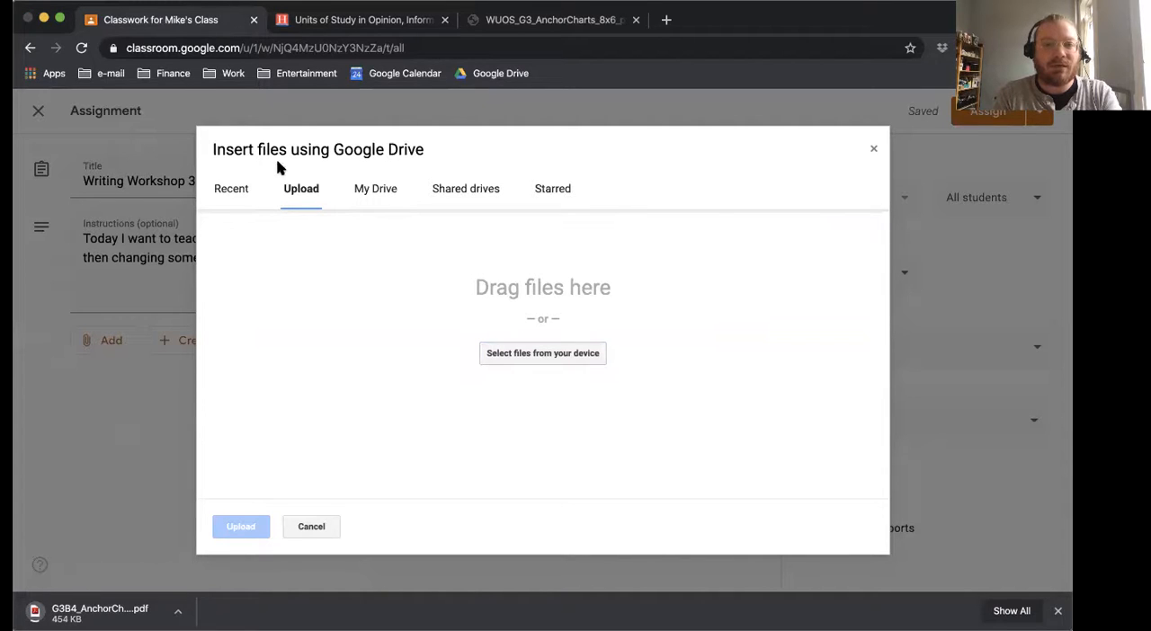
key("Return")
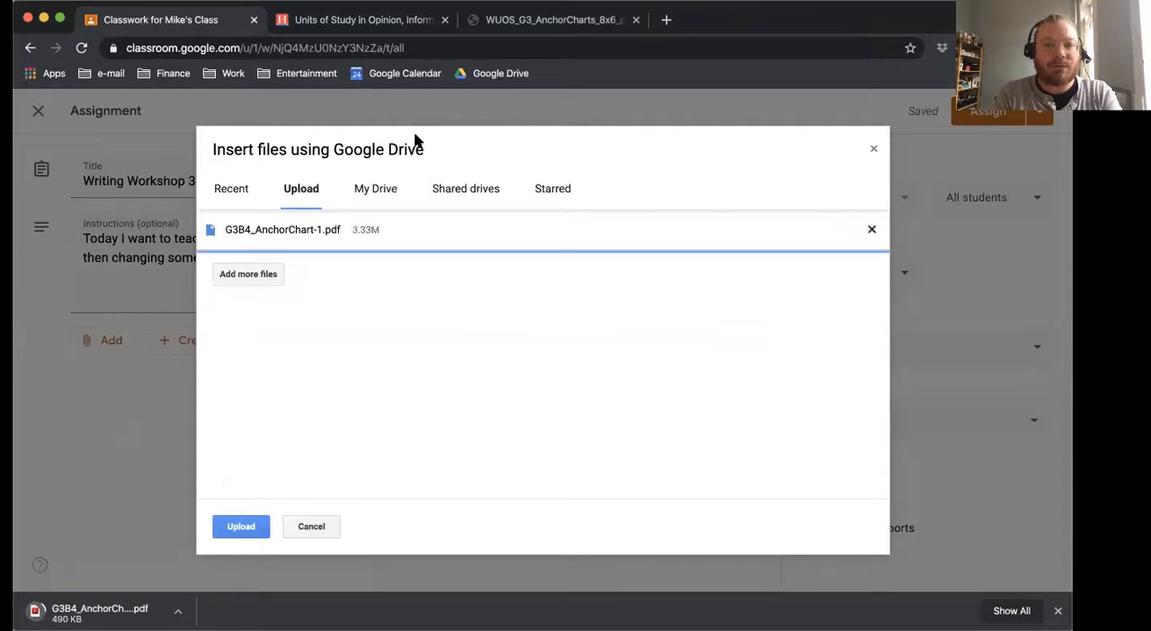
left_click(256, 527)
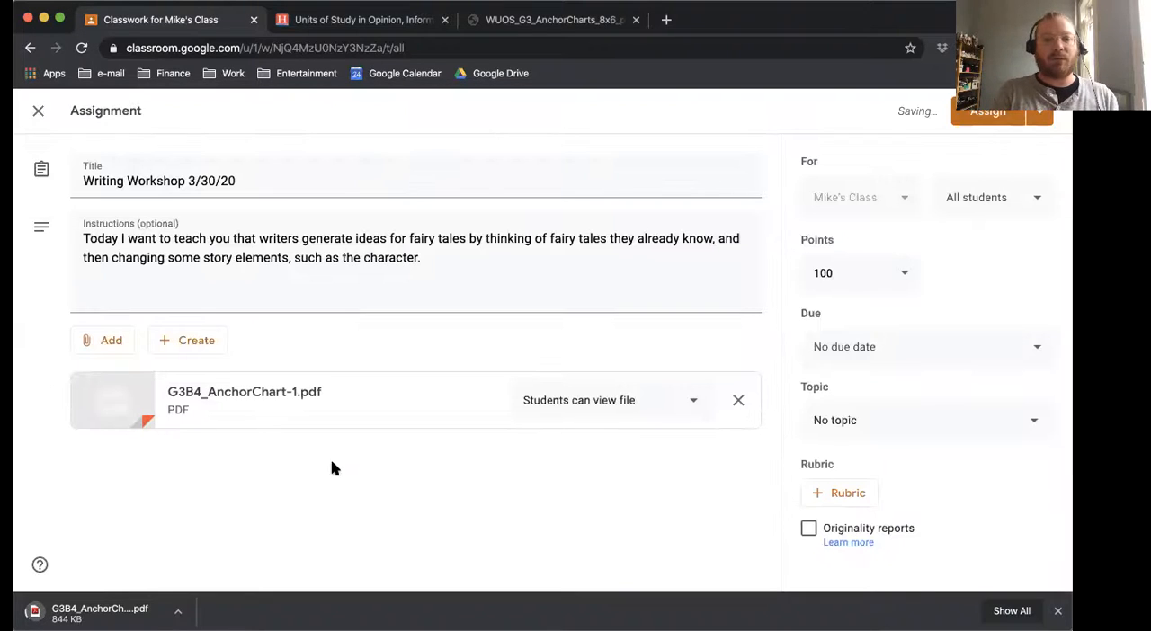
left_click(692, 405)
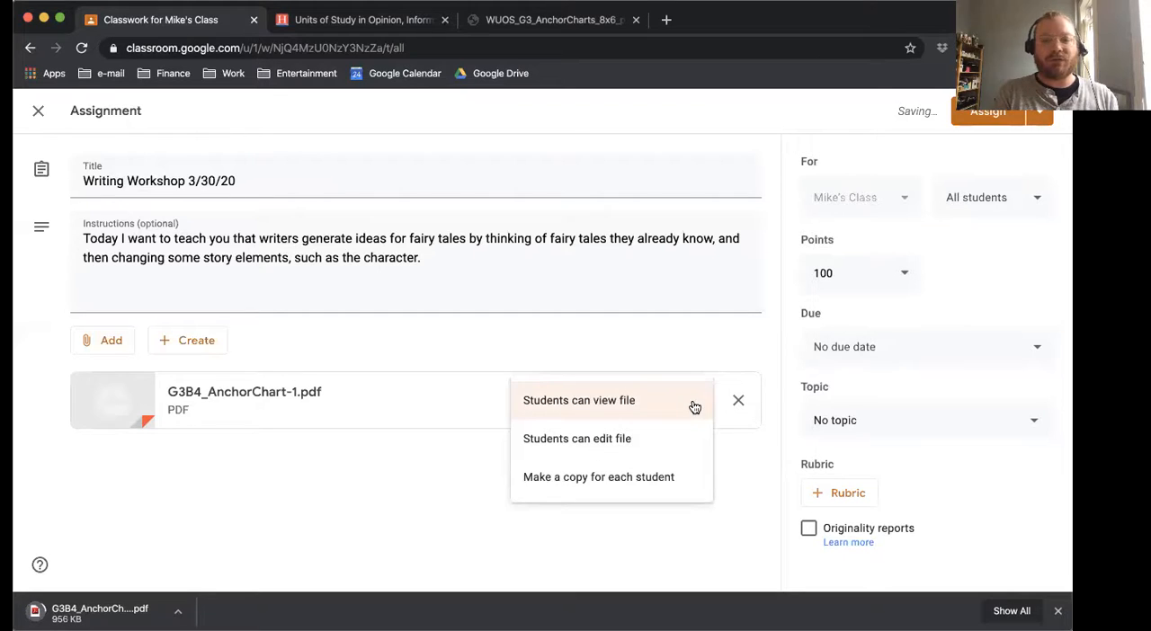
left_click(692, 403)
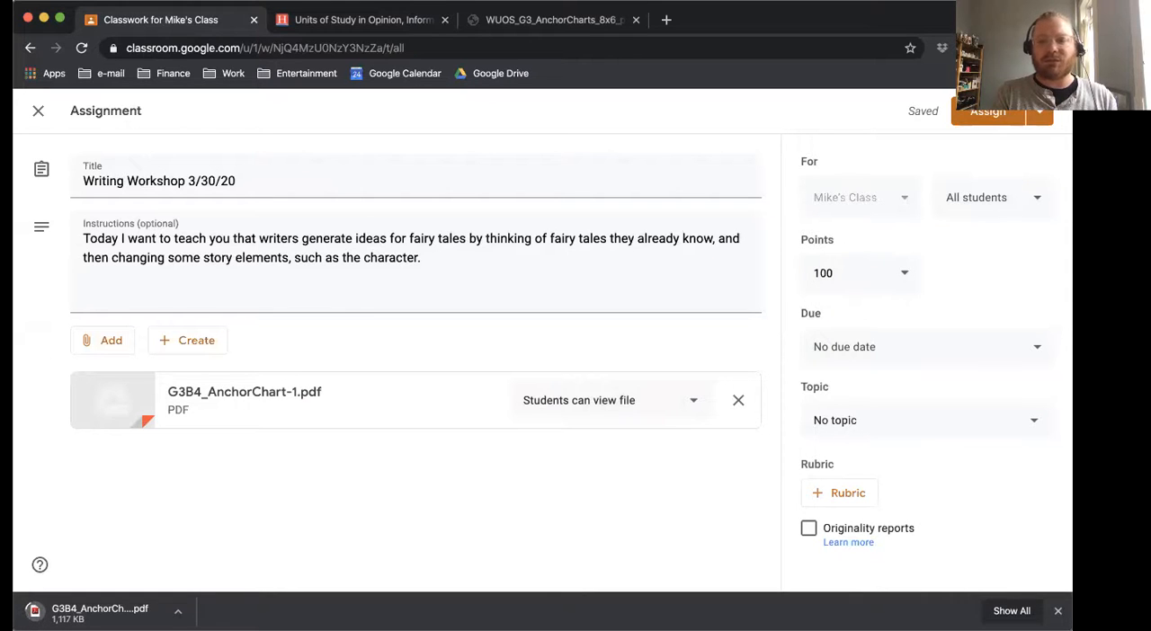
Dismiss the downloads bar and make the browser window smaller.
left_click(1059, 610)
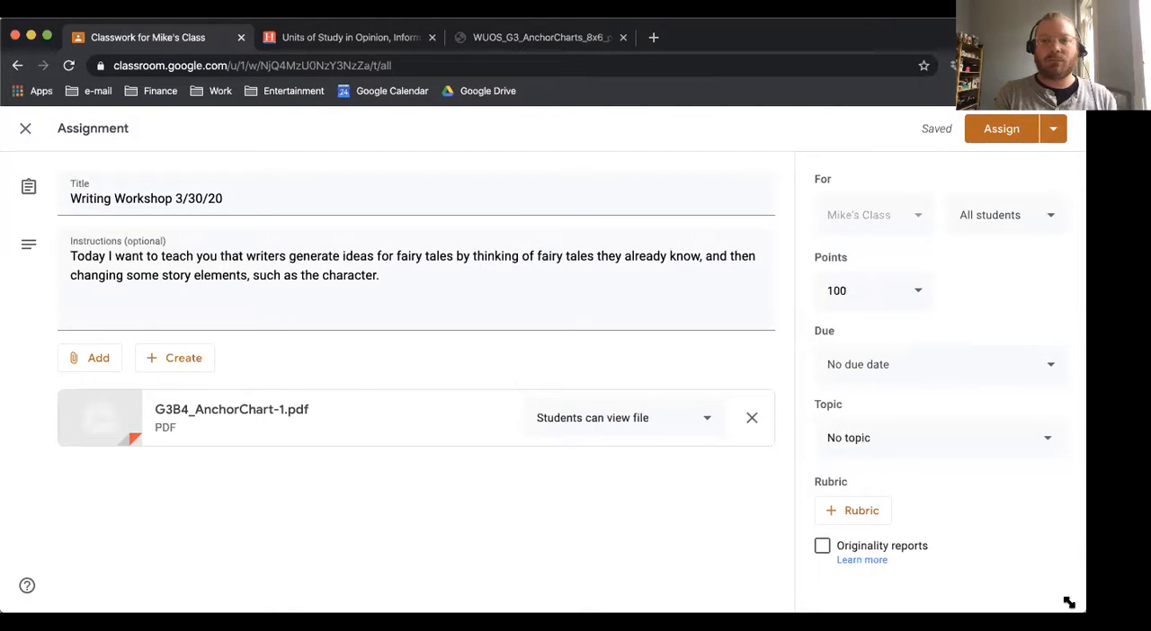
left_click_drag(1068, 603, 903, 542)
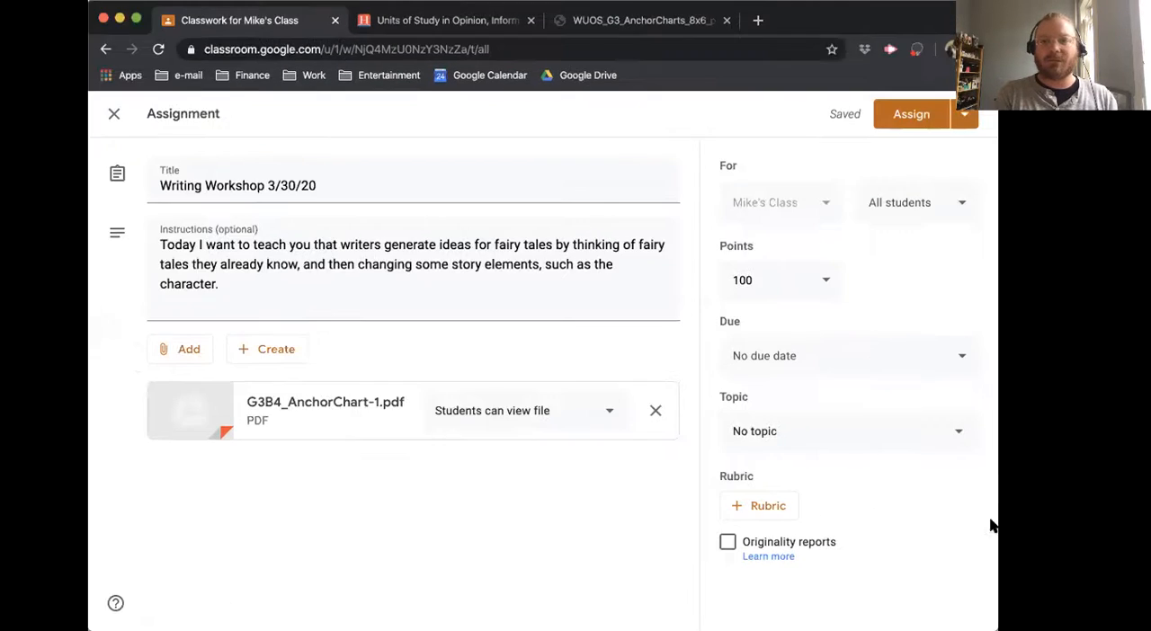
Assign Writing Workshop 3/30/20 to all students and check the class stream for its post.
left_click(903, 119)
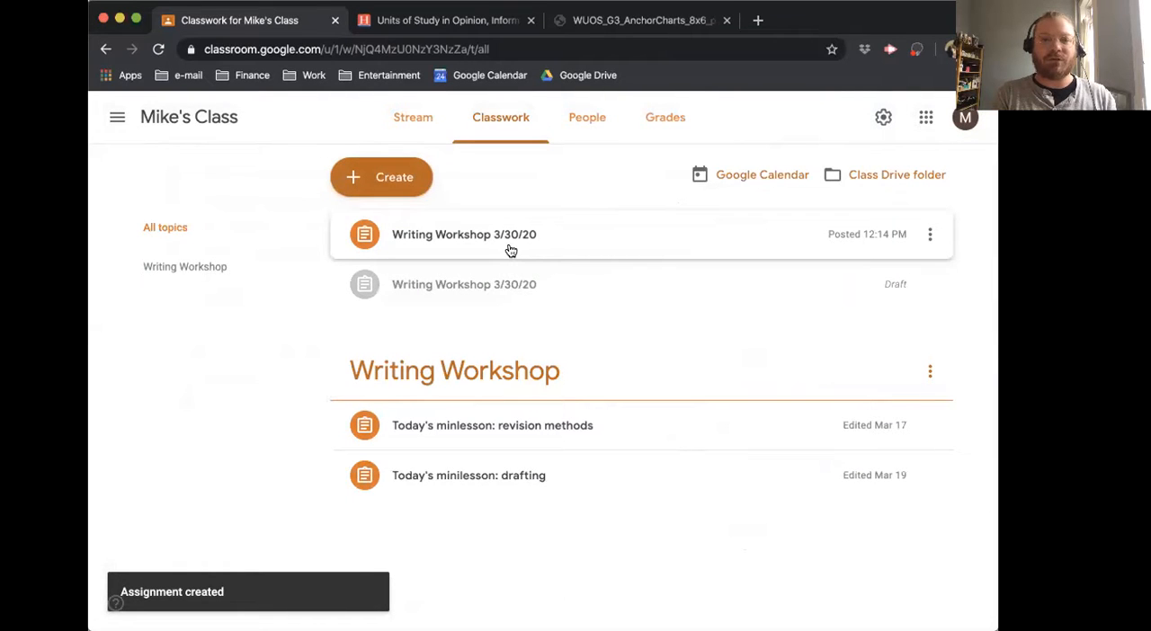
left_click(412, 116)
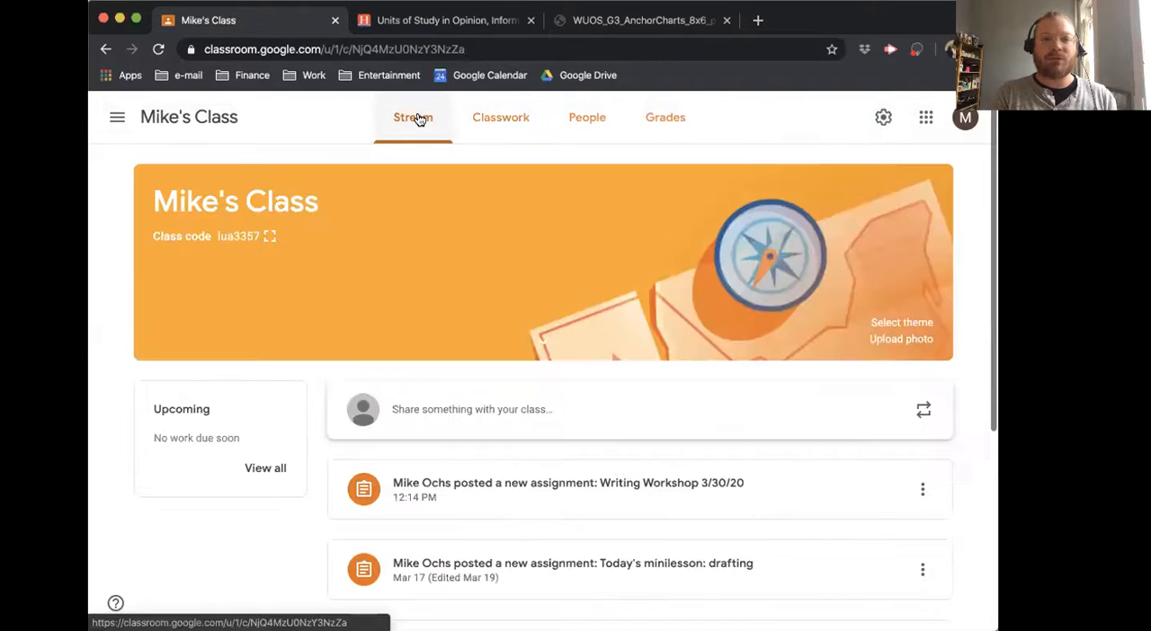
scroll(585, 417, "down", 2)
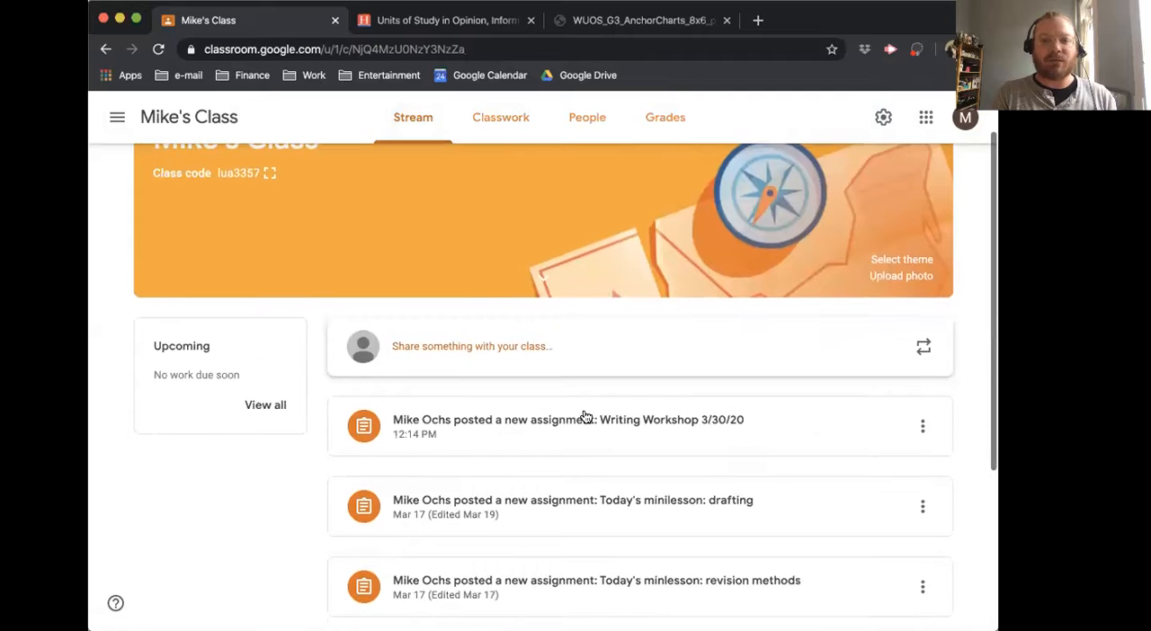
scroll(585, 416, "down", 2)
scroll(585, 416, "down", 3)
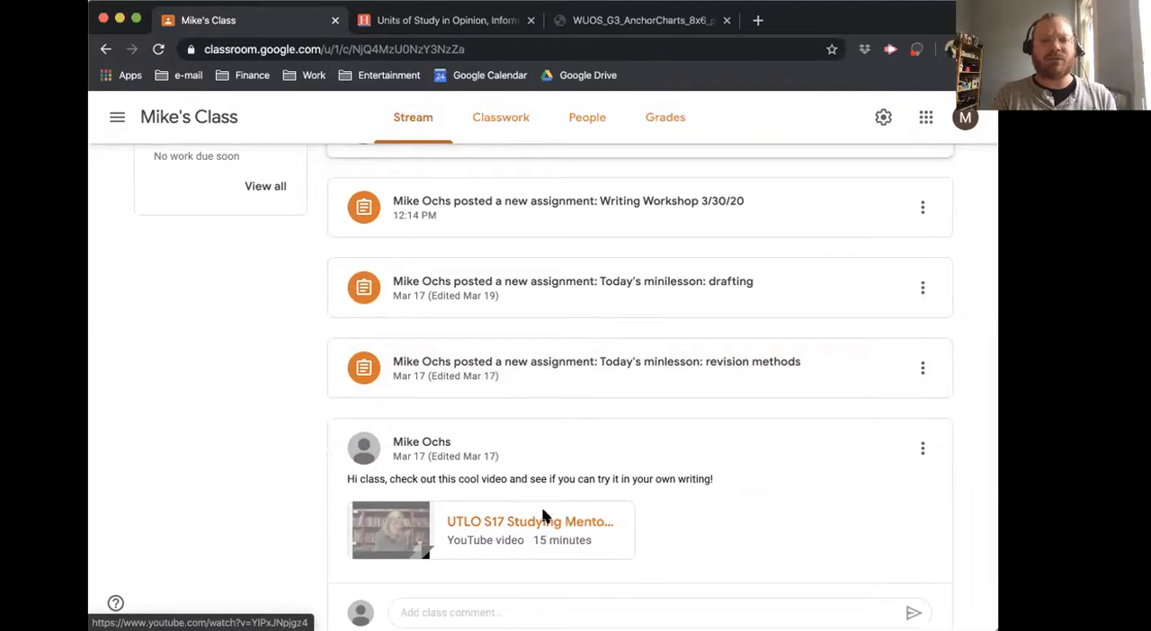
Preview the YouTube video attached to the "Hi class, check out this cool video" post, pause it and close the player.
left_click(543, 516)
left_click(534, 360)
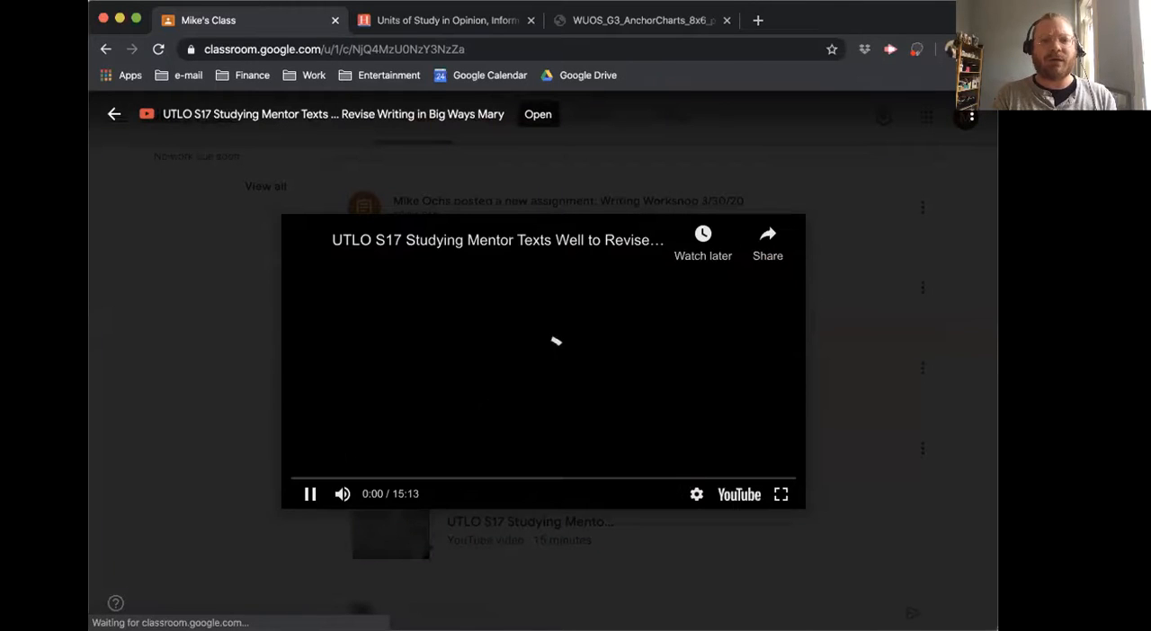
left_click(310, 496)
left_click(112, 114)
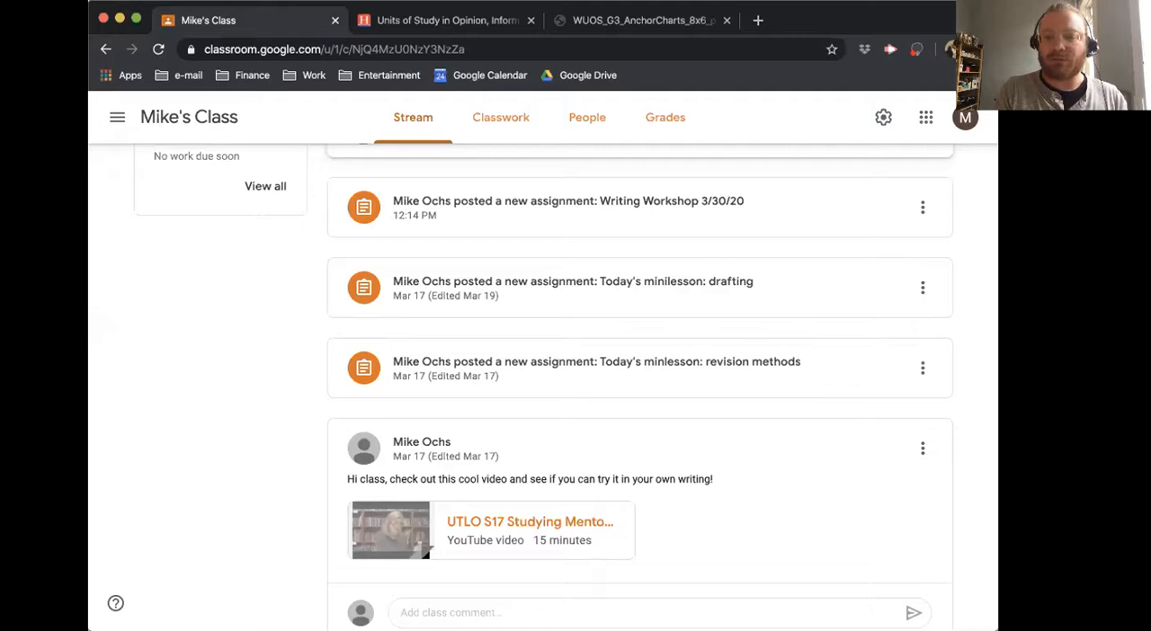
scroll(799, 526, "up", 5)
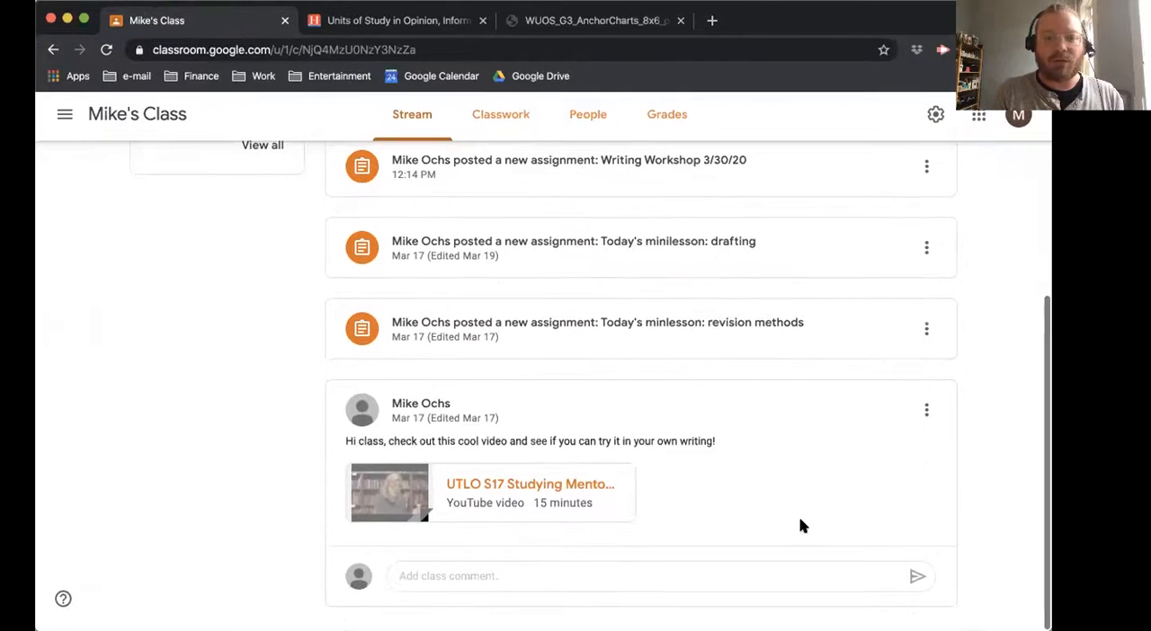
Look at the class gradebook and review the class roster of teachers and students, including the guardian invitation options.
left_click(662, 120)
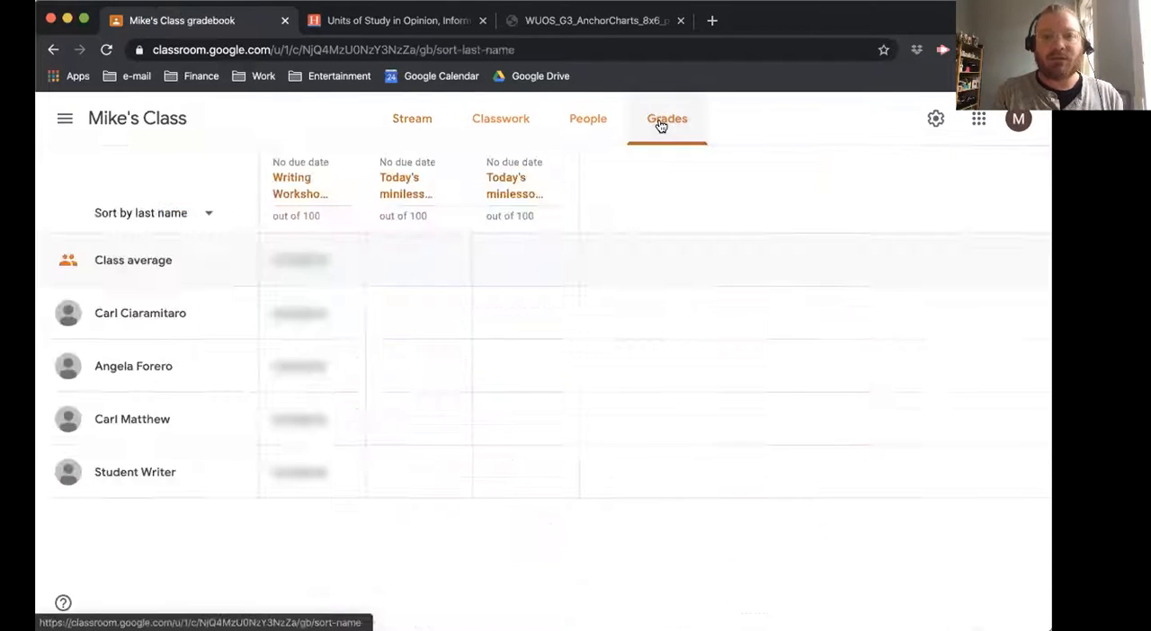
left_click(601, 127)
scroll(444, 321, "down", 2)
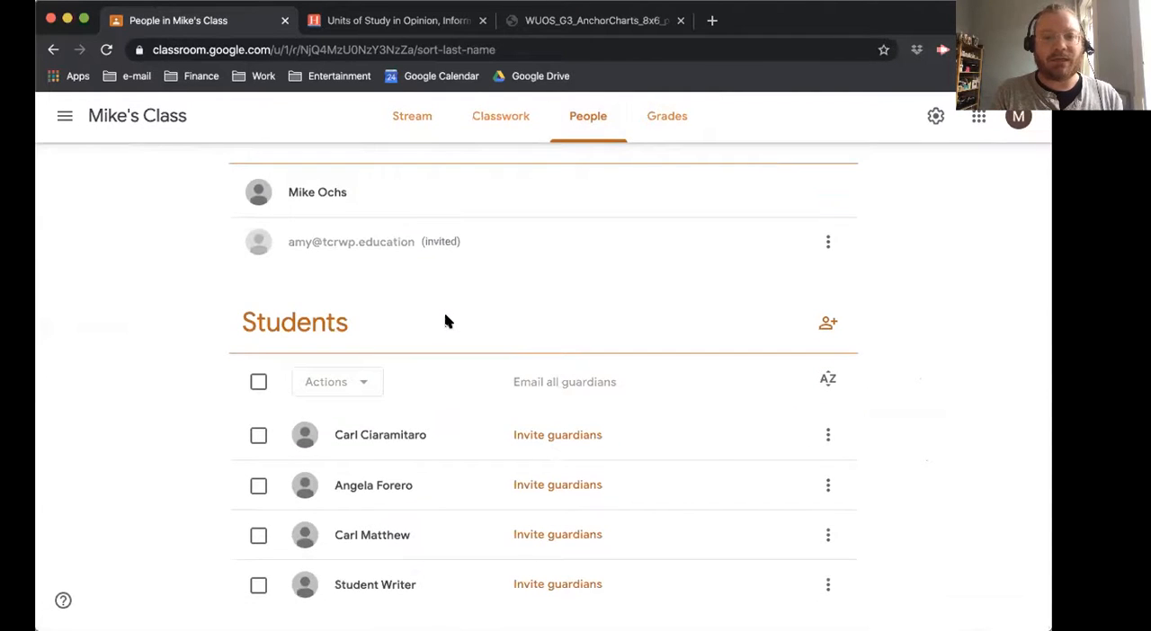
scroll(445, 321, "up", 2)
scroll(375, 375, "down", 2)
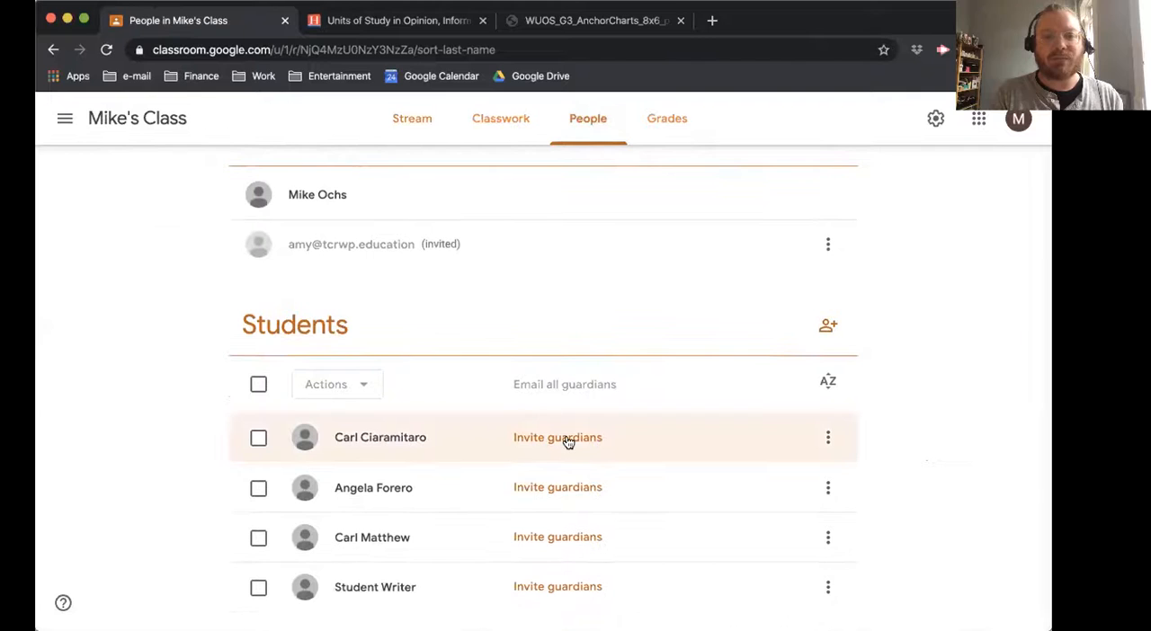
scroll(497, 283, "up", 1)
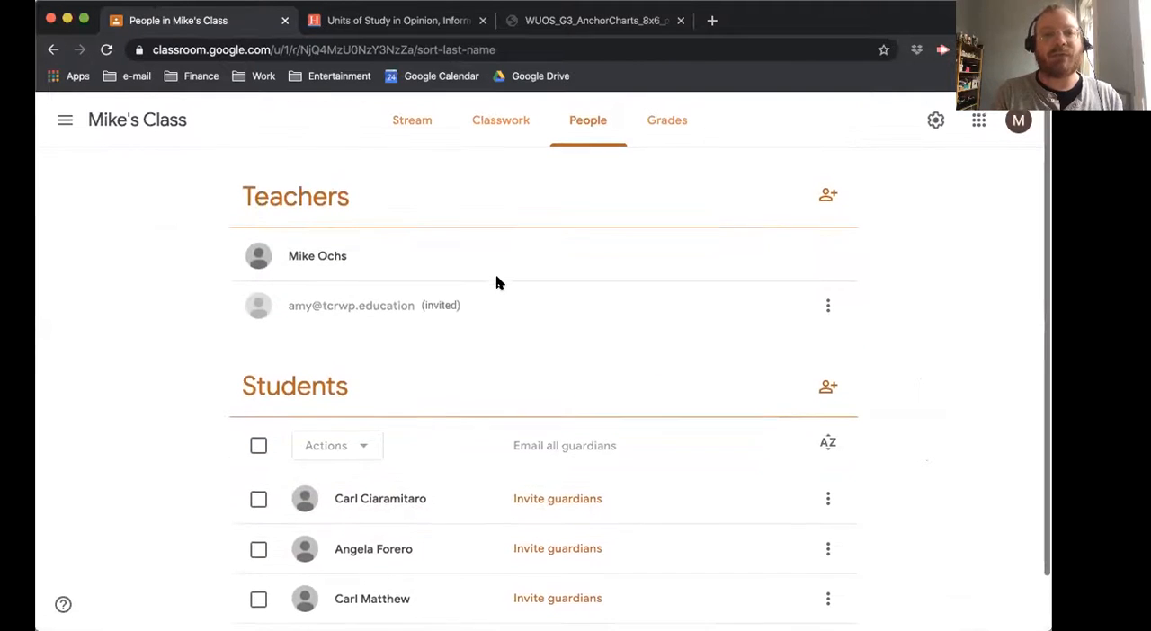
Return to the class stream and look over the posted assignments and the video post.
left_click(410, 133)
scroll(465, 474, "down", 4)
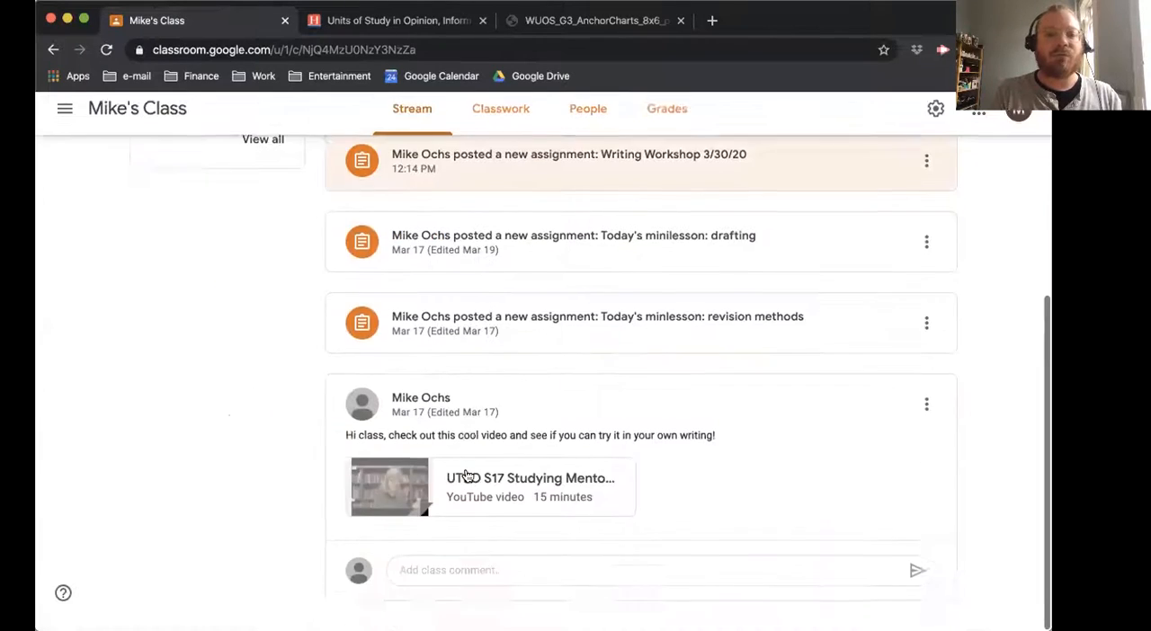
scroll(465, 475, "up", 5)
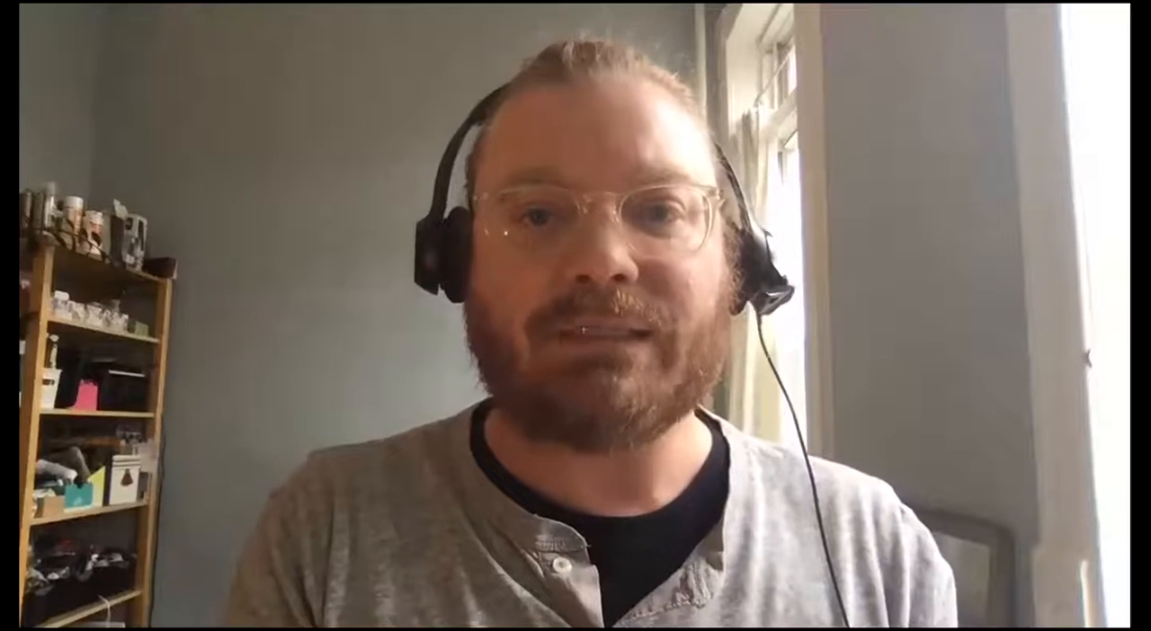